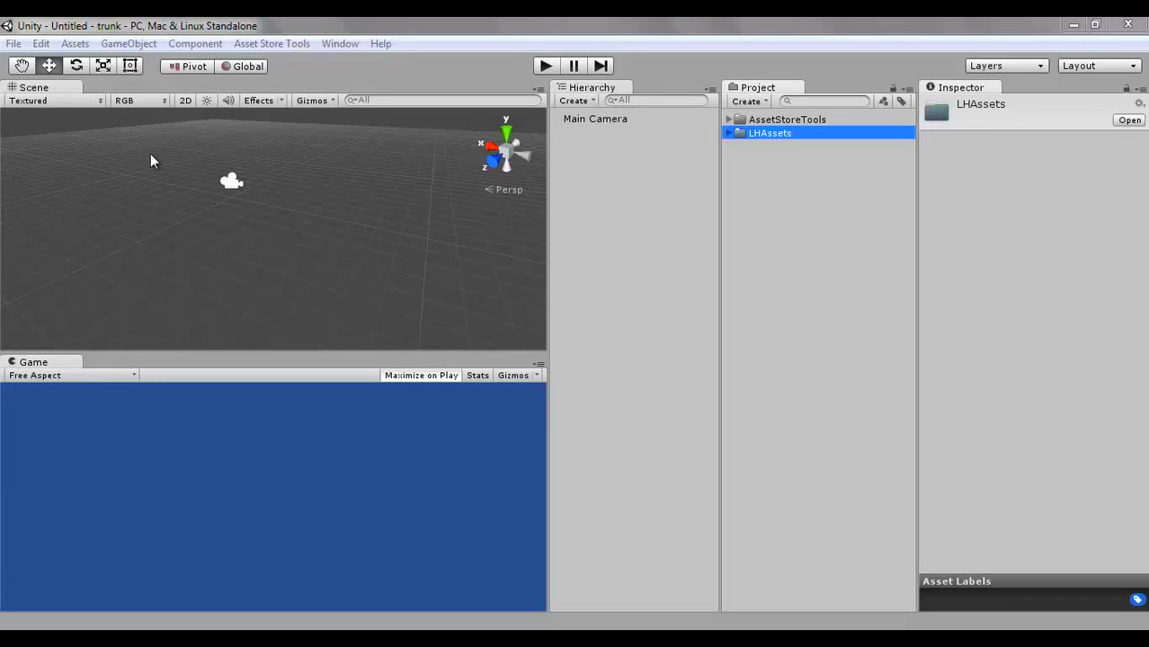
Create a new empty Unity project named RFPSLHToolkit in the Documents folder.
click(15, 44)
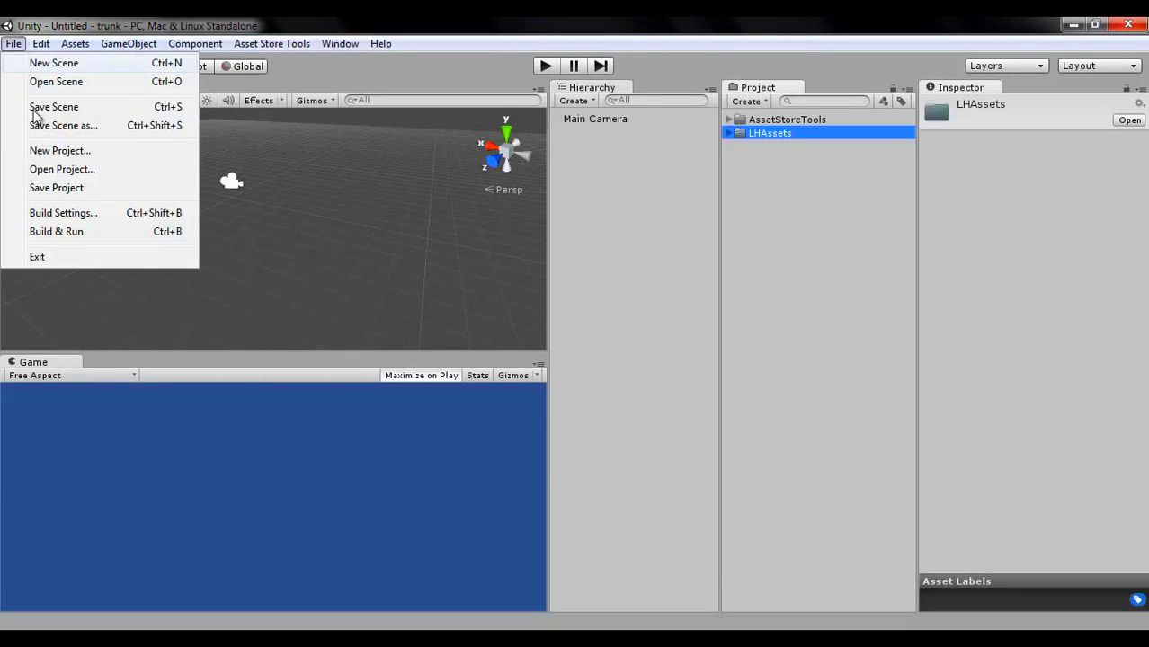
click(57, 149)
drag(479, 257, 635, 256)
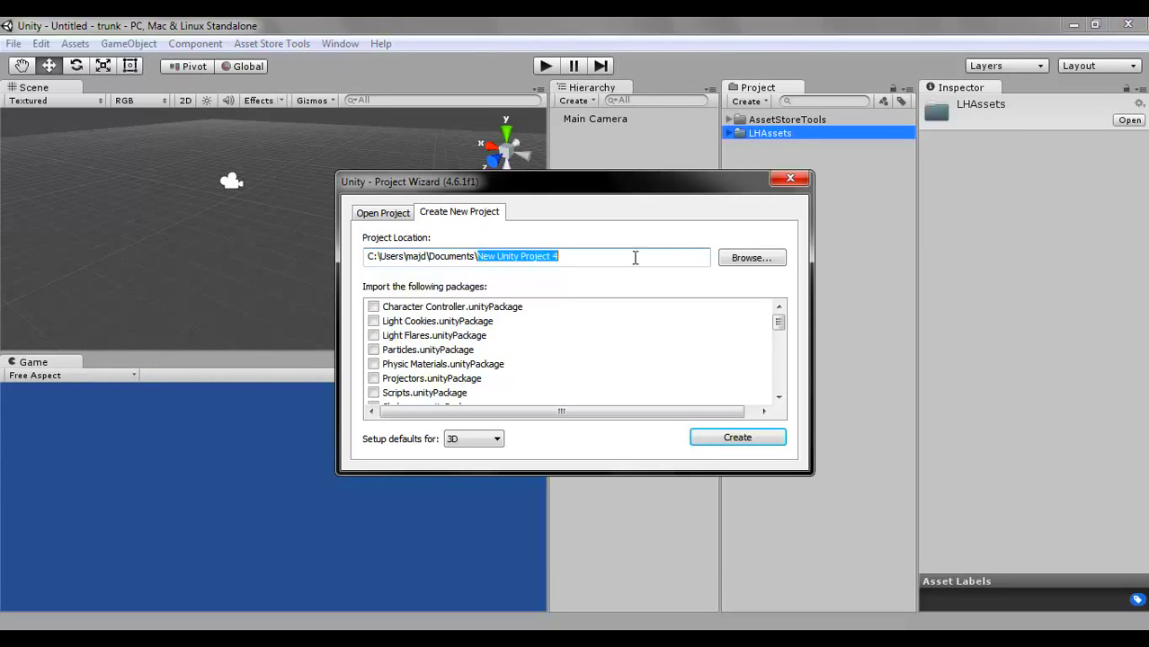
text(RFPSLH)
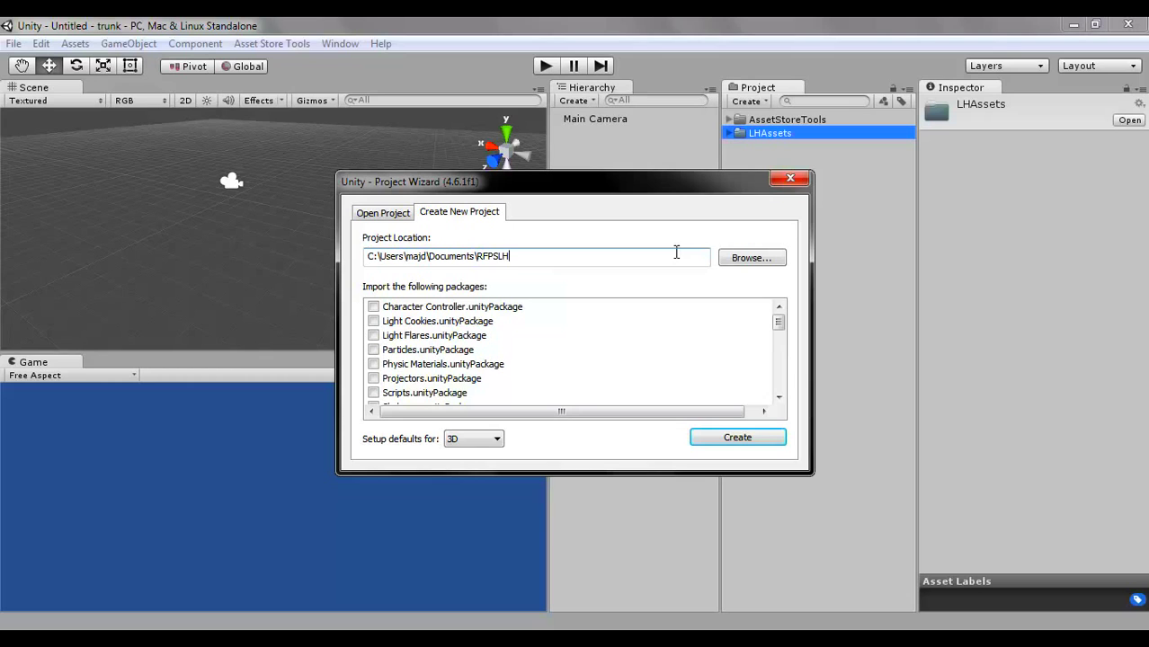
text(Toolkit)
click(727, 439)
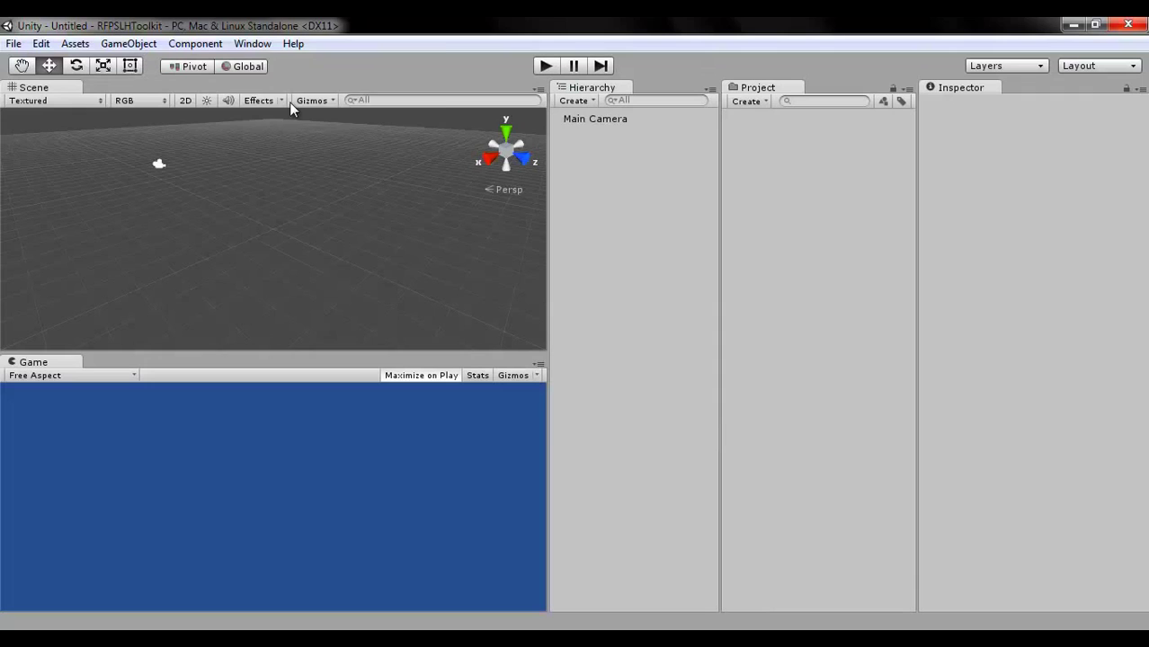
In the Asset Store's downloaded packages, start importing Realistic FPS Prefab.
click(253, 43)
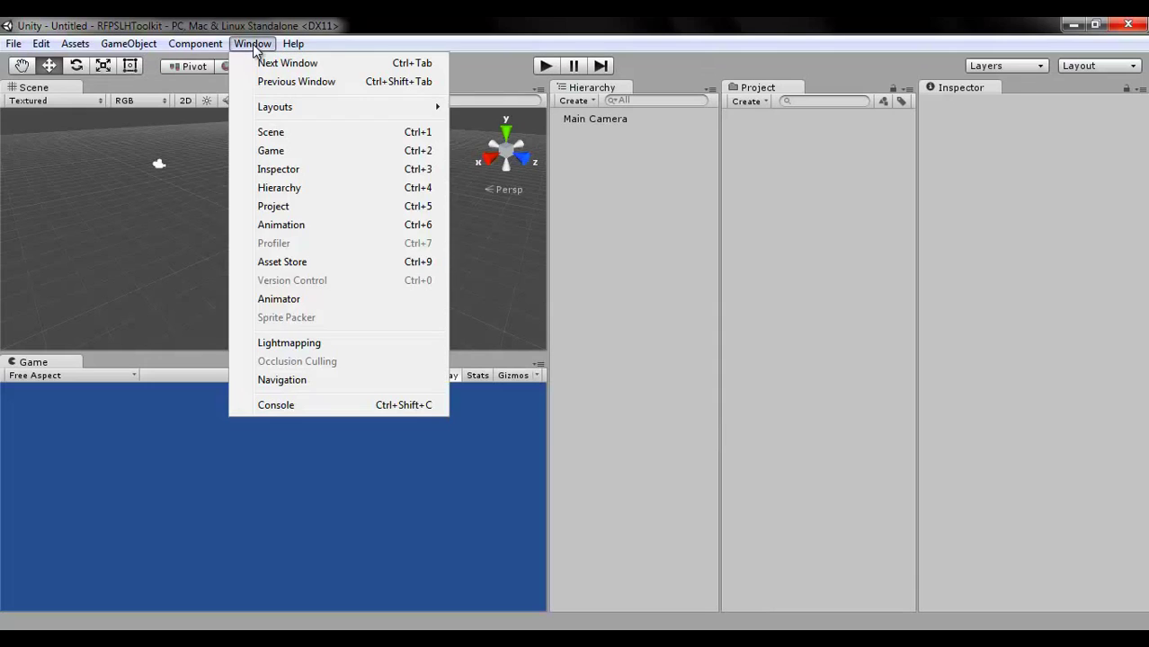
click(294, 262)
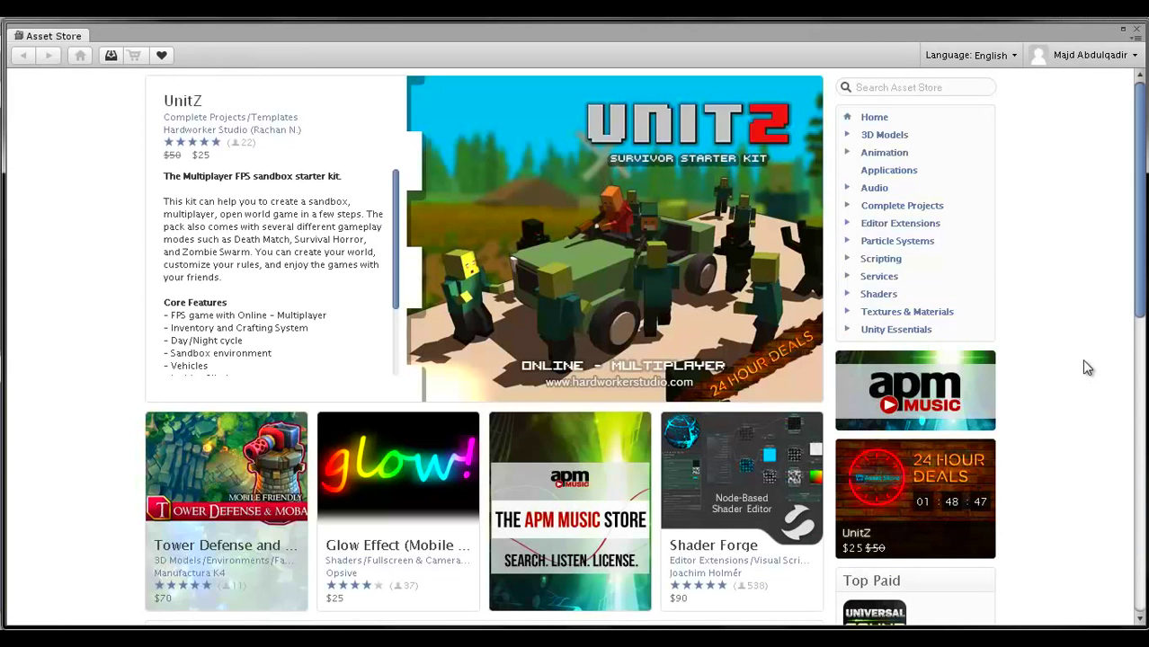
click(111, 55)
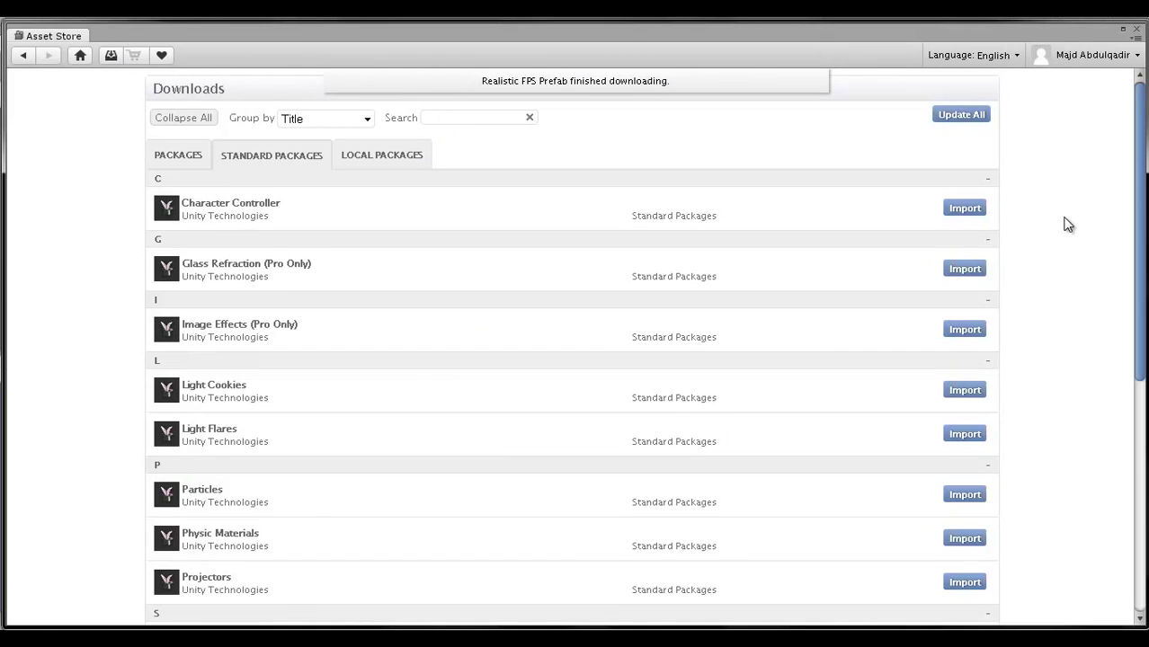
click(175, 158)
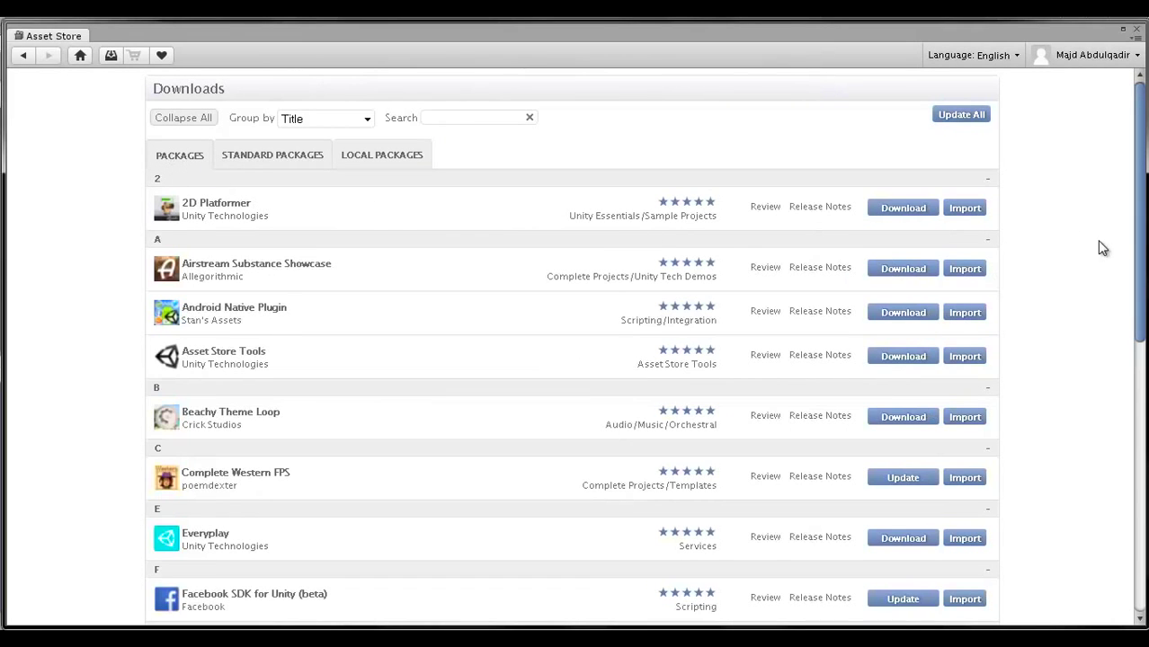
drag(1137, 227, 1137, 496)
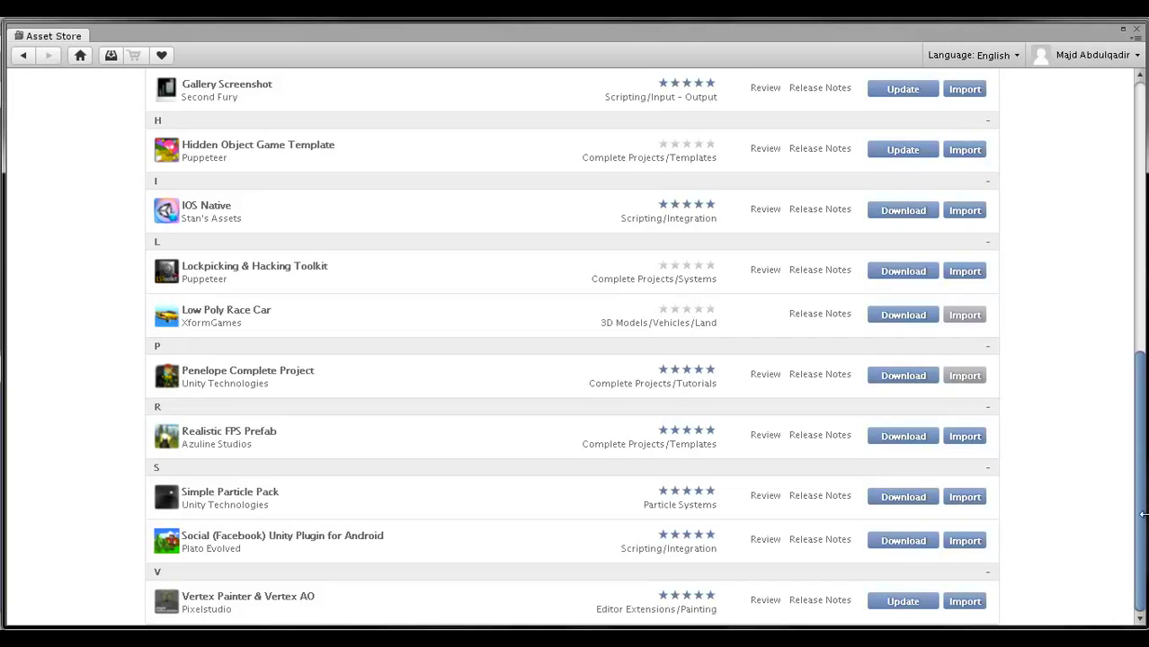
click(975, 440)
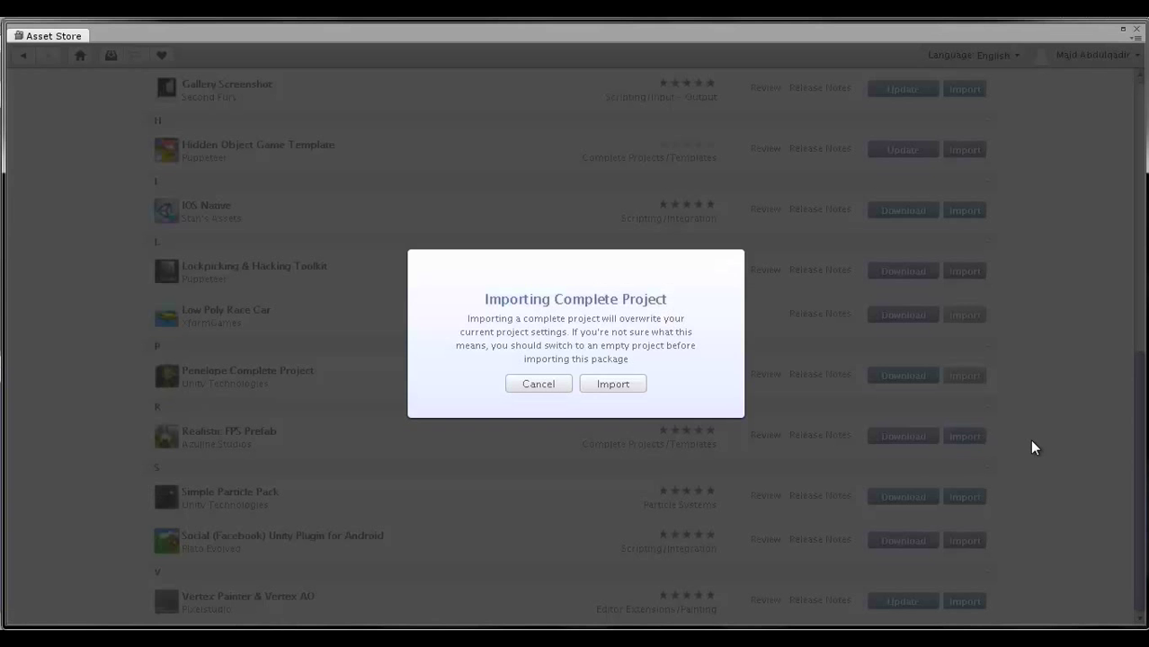
Import all Realistic FPS Prefab files including ProjectSettings, then start importing Lockpicking & Hacking Toolkit.
click(618, 384)
click(619, 384)
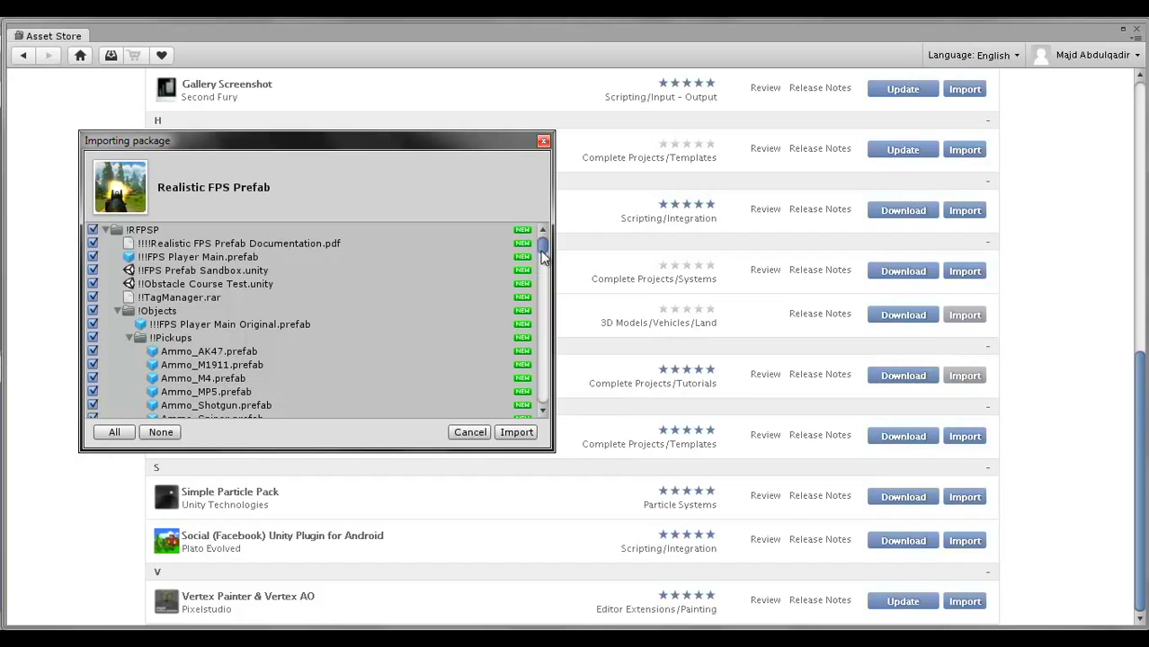
drag(541, 251, 544, 268)
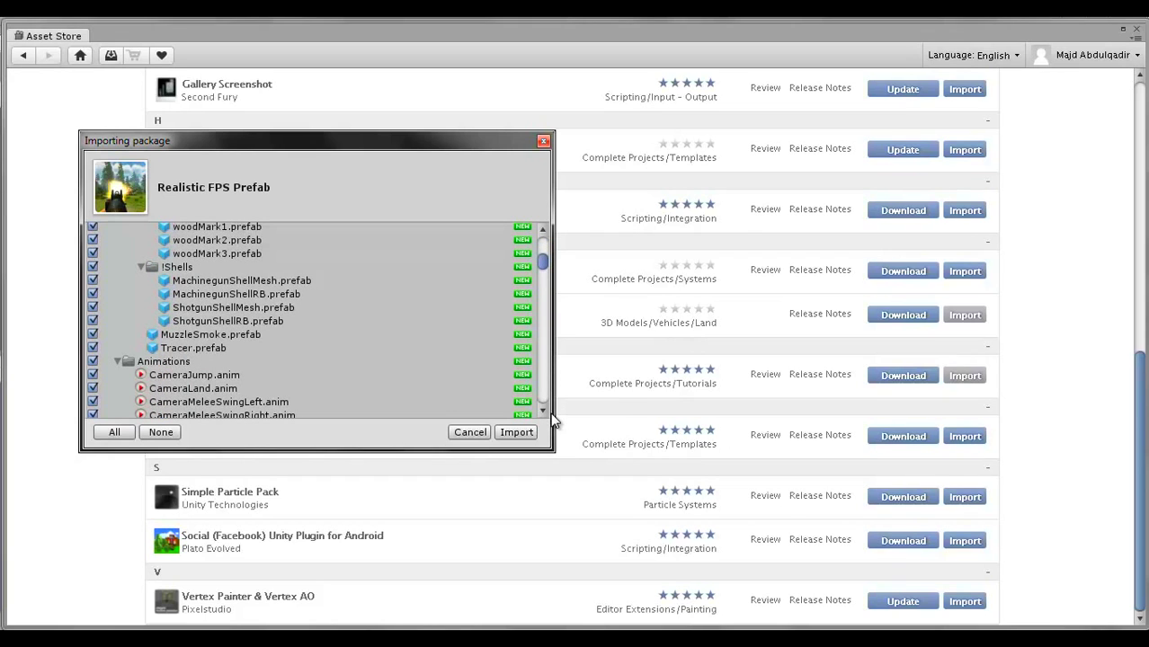
scroll(549, 412, down, 10)
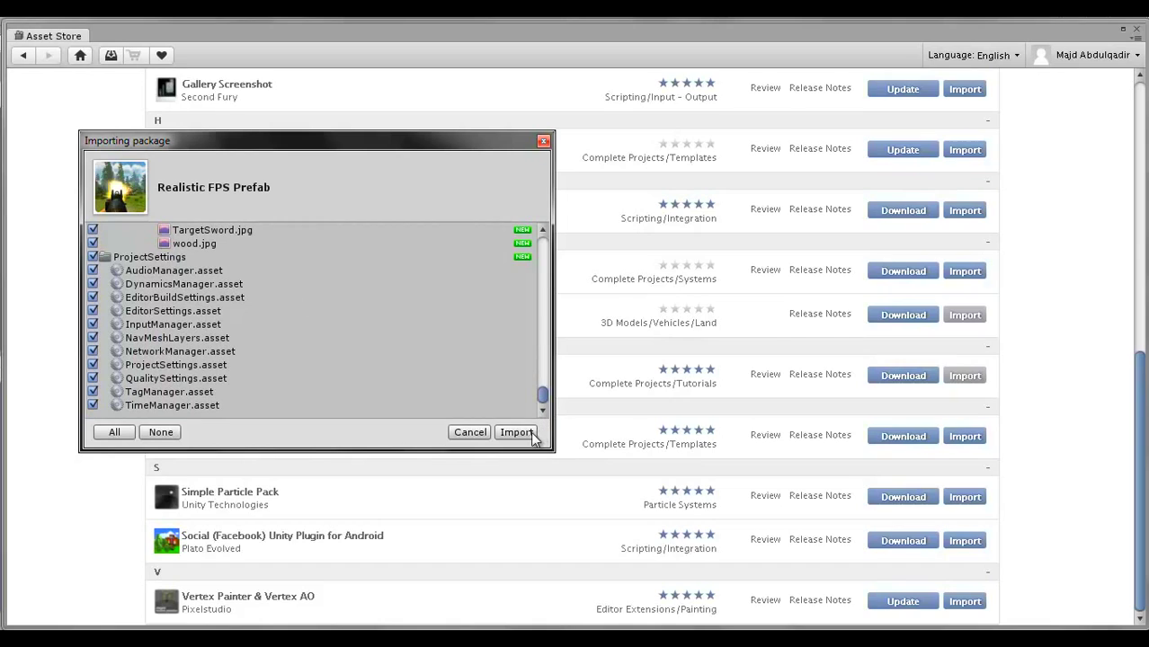
click(517, 432)
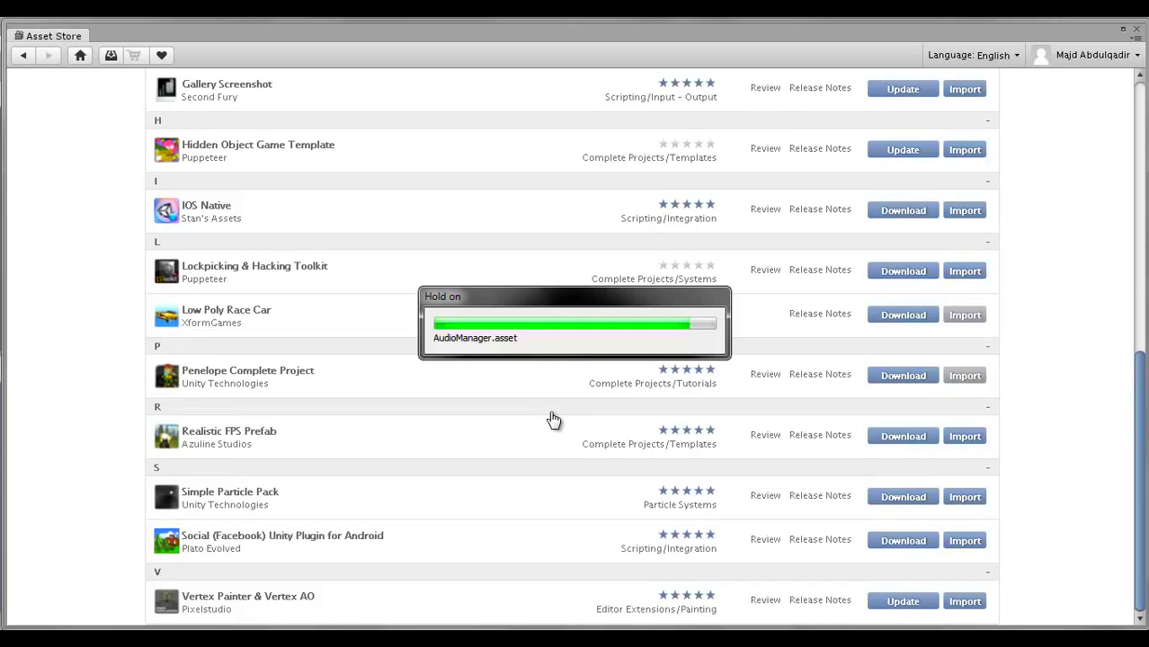
click(967, 272)
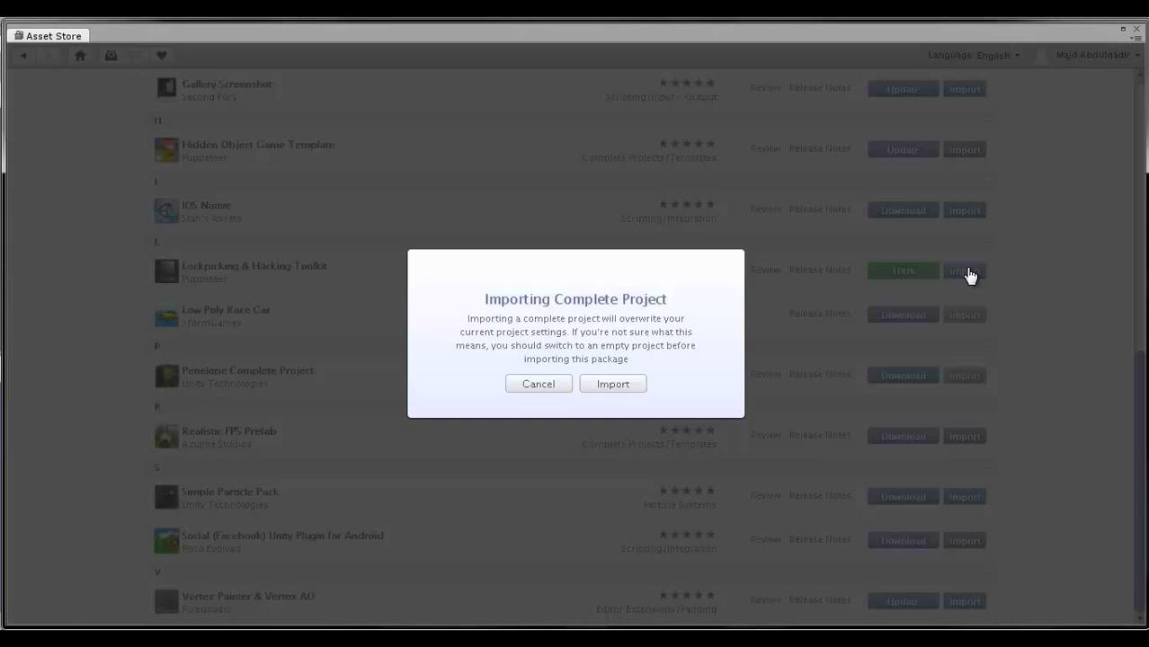
Accept the overwrite warning and uncheck AudioManager through NetworkManager ProjectSettings assets.
click(605, 380)
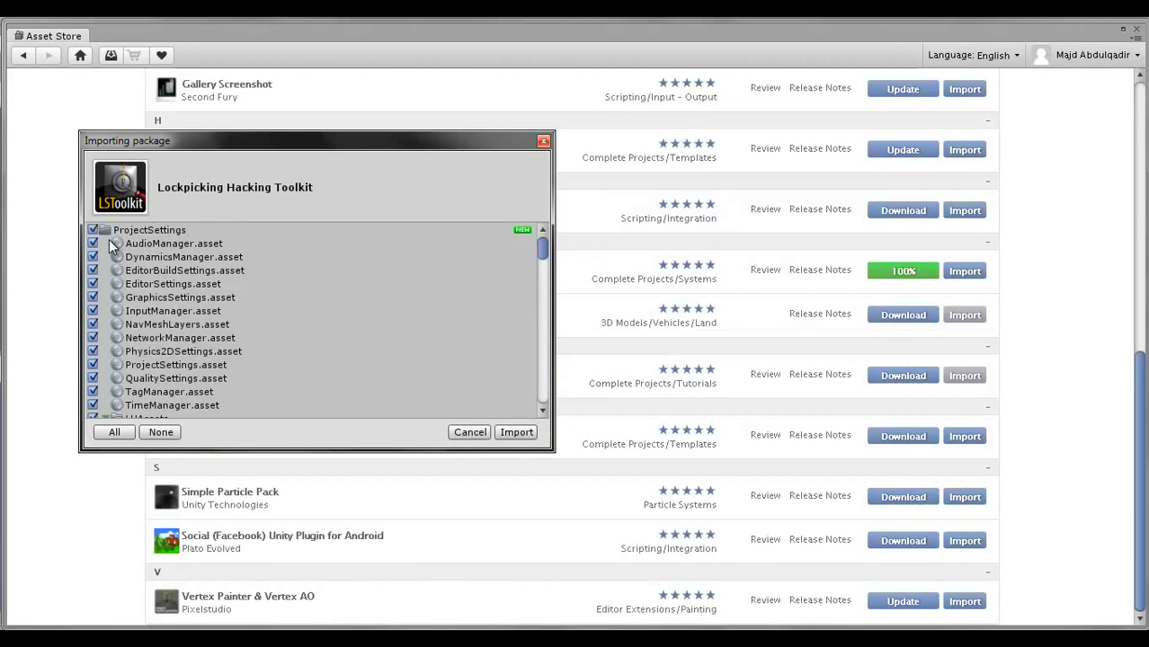
click(93, 244)
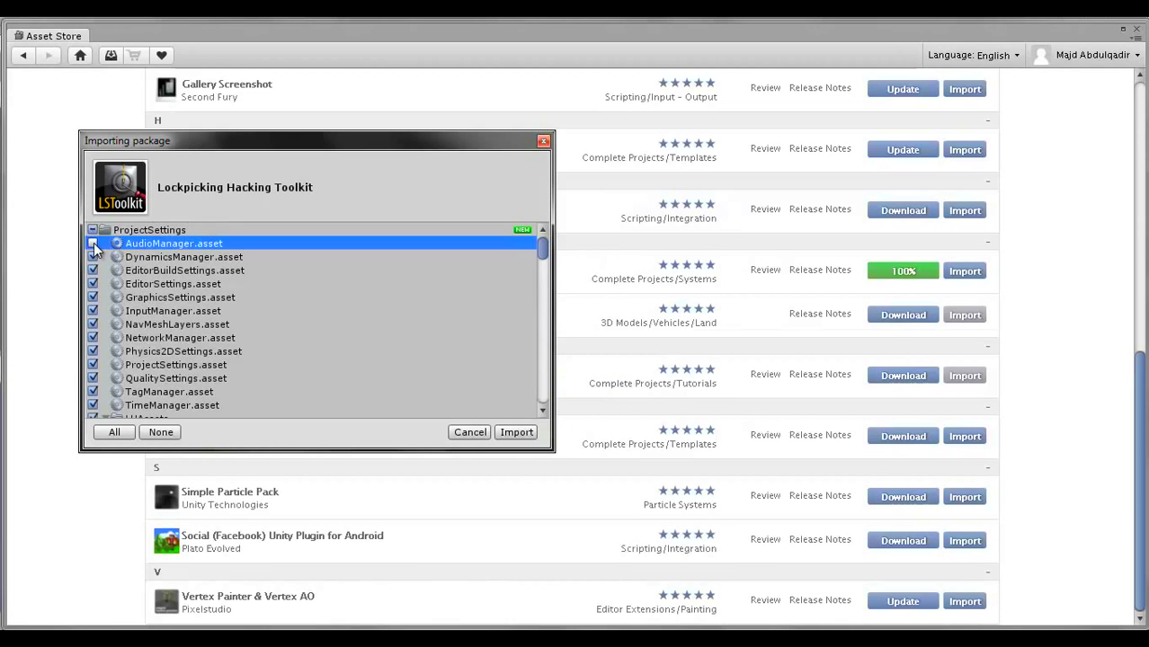
click(93, 257)
click(92, 271)
click(92, 284)
click(93, 297)
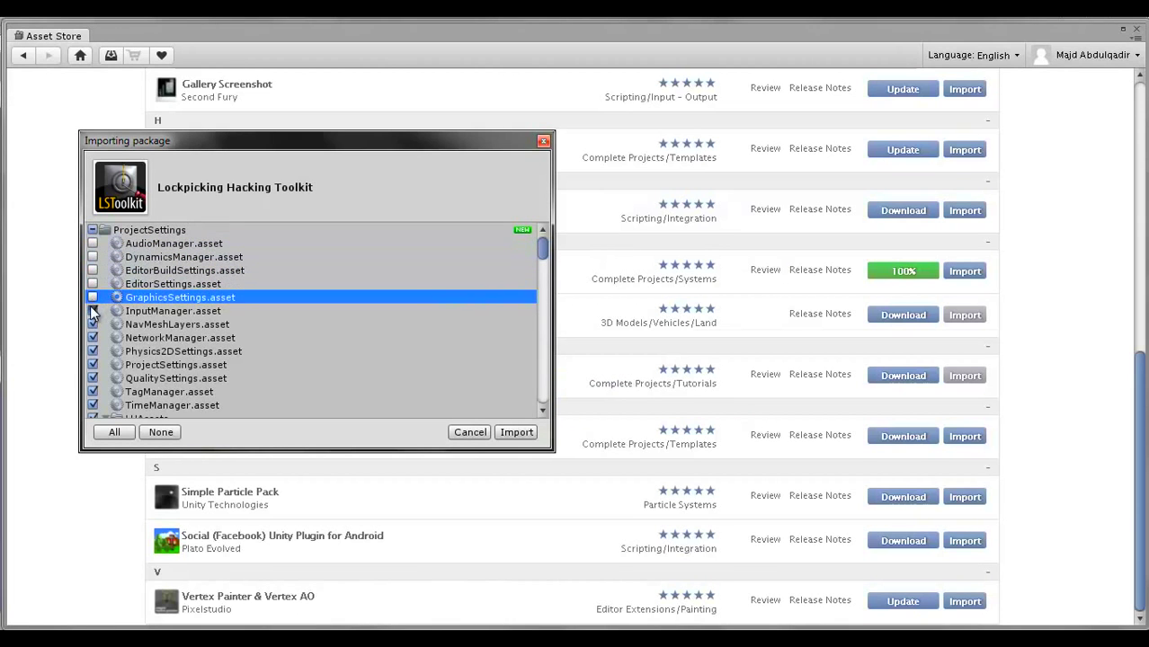
click(92, 311)
click(93, 324)
click(93, 337)
Uncheck Physics2DSettings through TimeManager assets, import the toolkit, and close the Asset Store.
scroll(96, 306, down, 3)
click(92, 300)
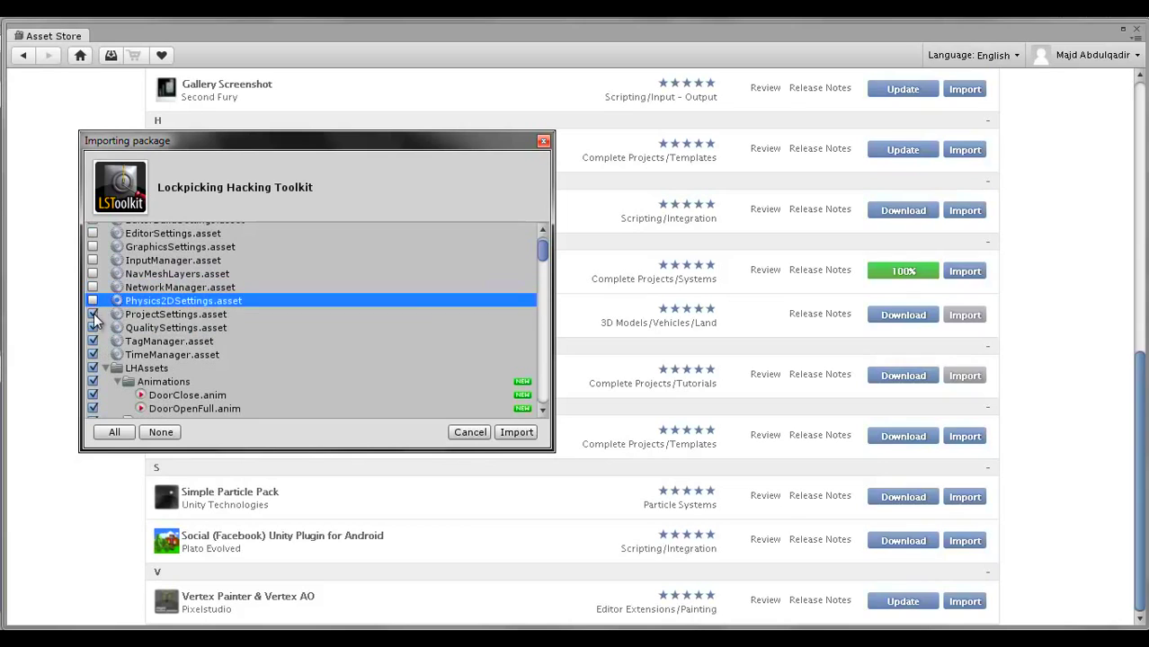
click(93, 314)
click(92, 327)
click(93, 341)
click(92, 354)
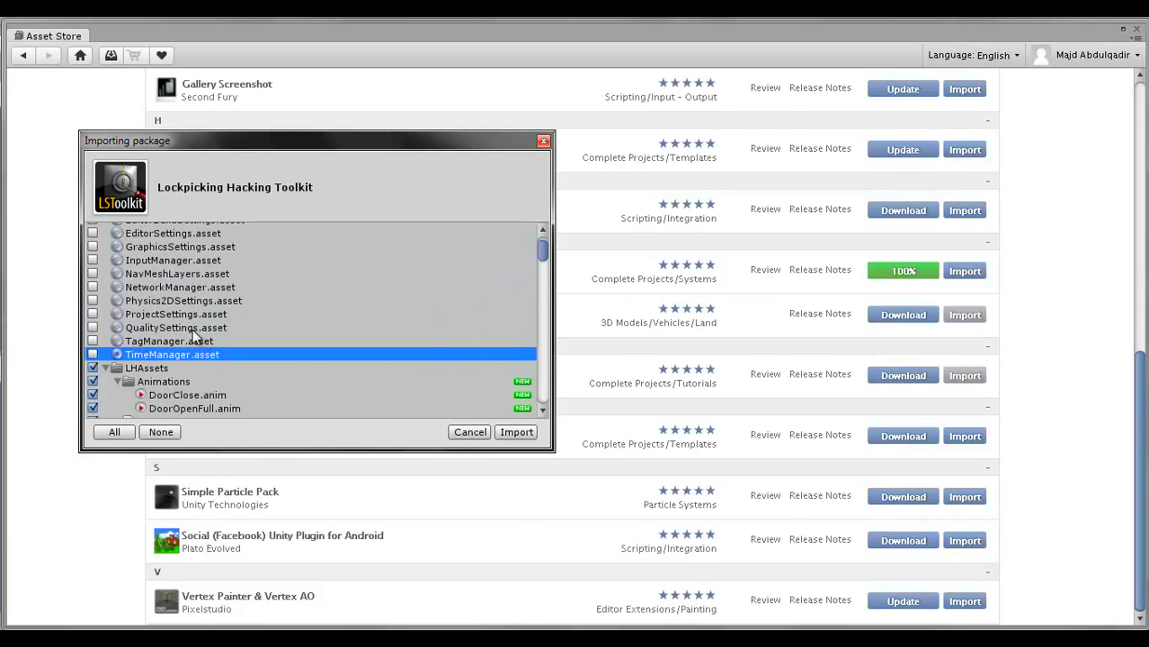
click(517, 434)
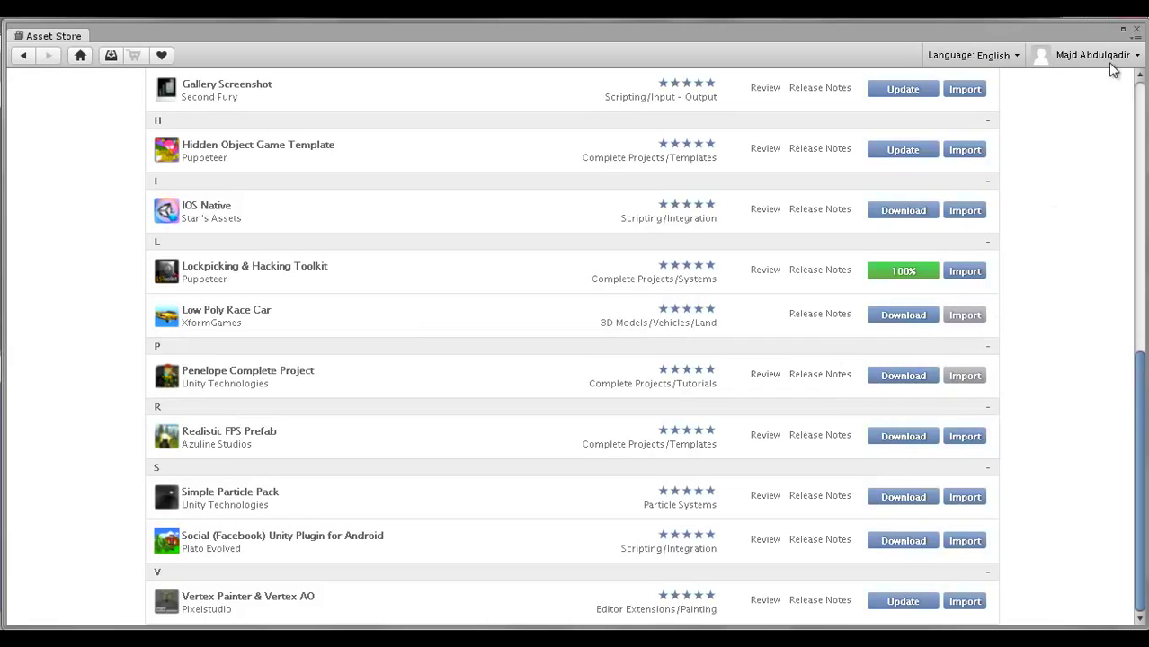
click(1135, 29)
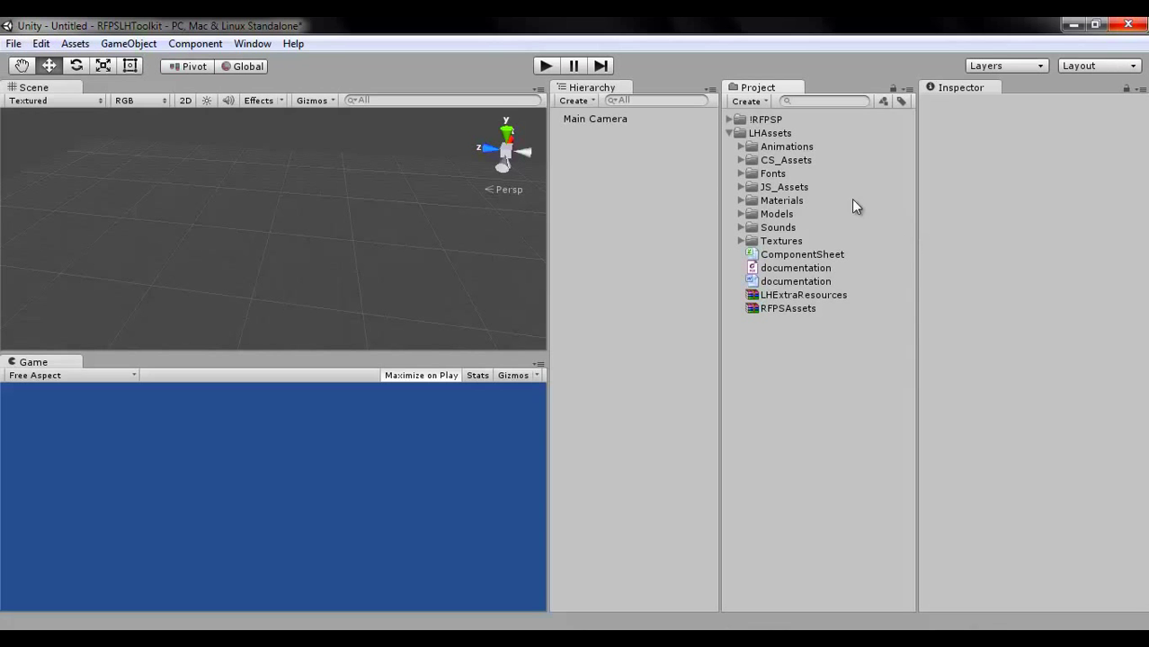
Open the !!FPS Prefab Sandbox scene without saving, view its terrain, then open RFPSAssets.rar.
click(730, 120)
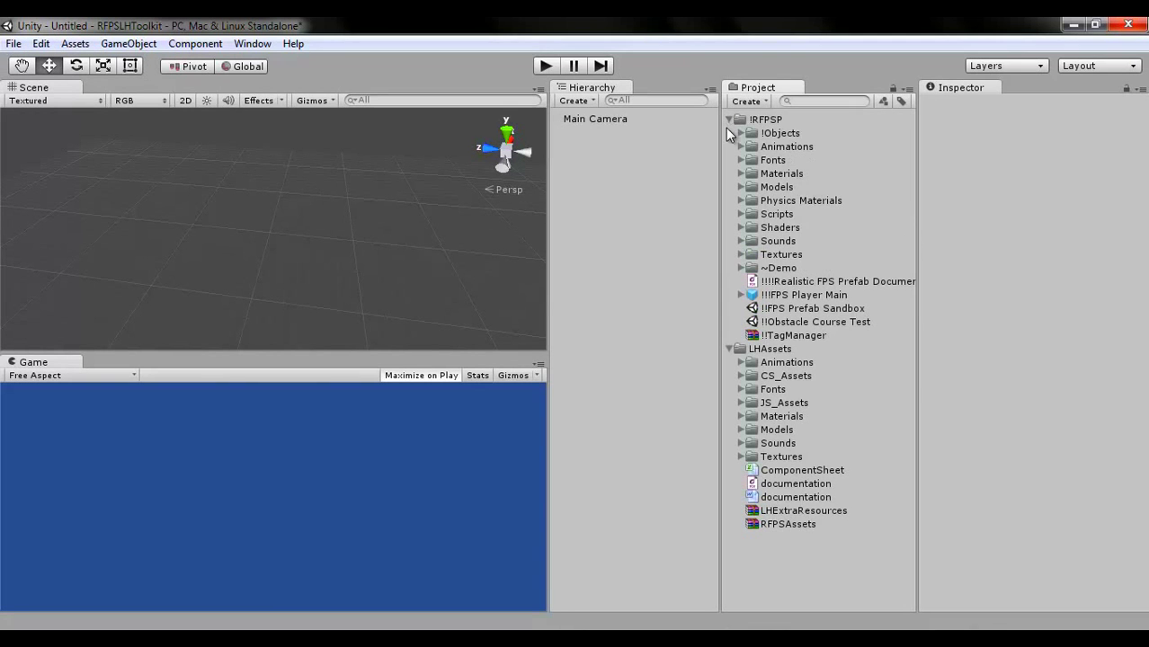
click(798, 310)
double_click(797, 309)
click(615, 364)
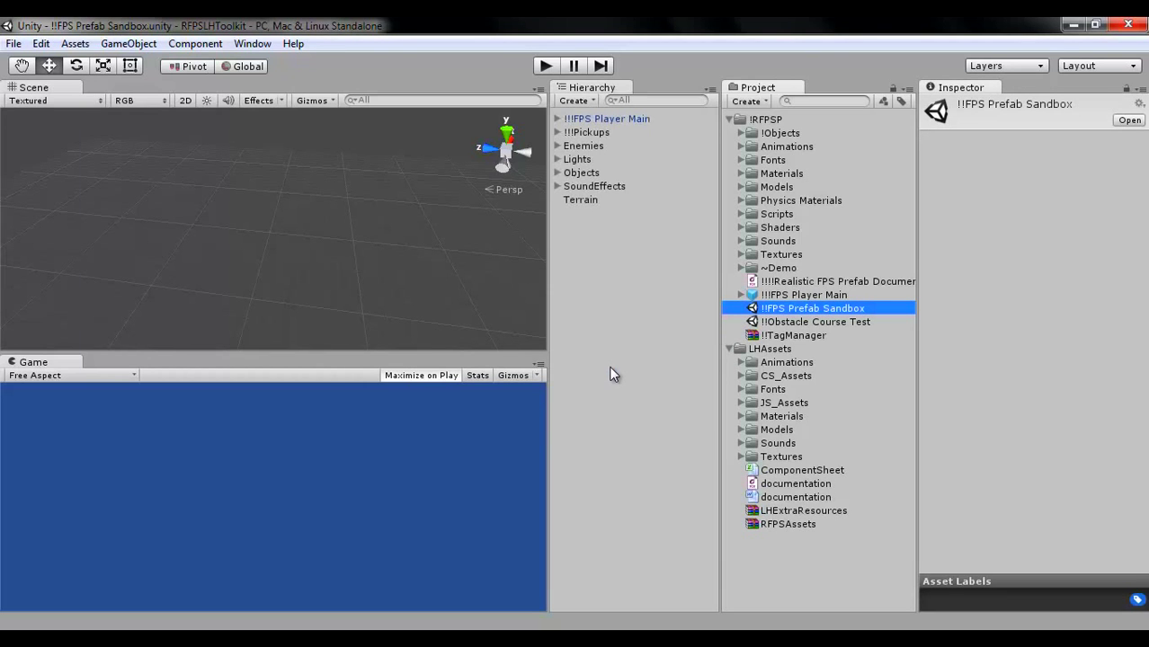
mouse_move(333, 188)
right_down()
mouse_move(351, 211)
mouse_move(596, 362)
right_up()
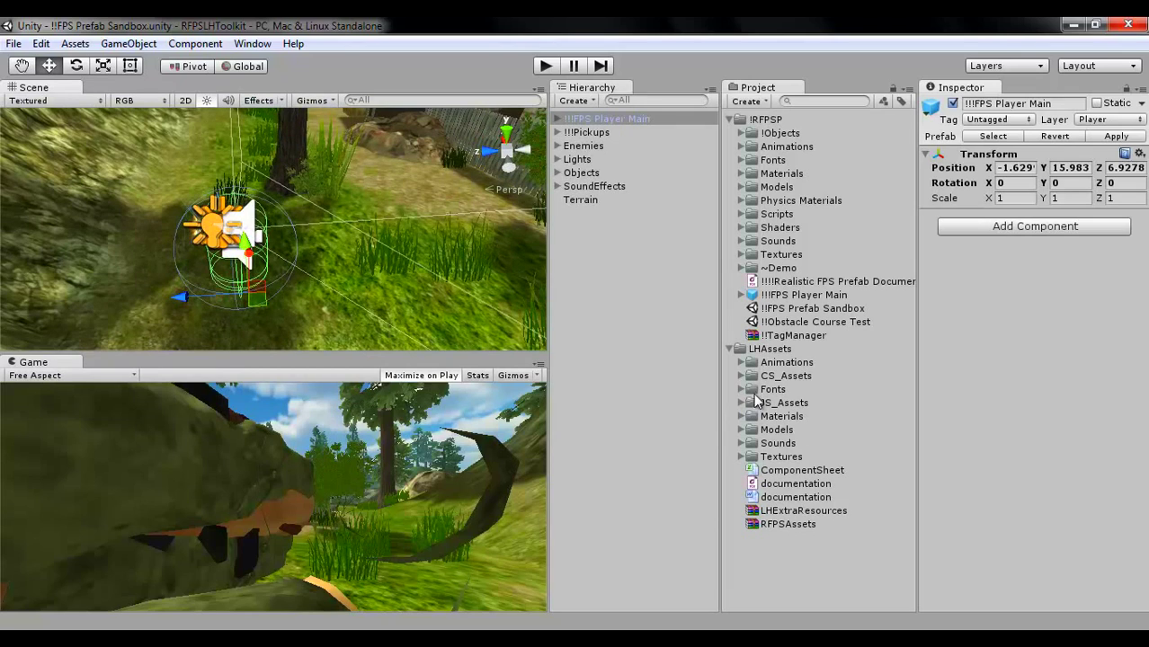
click(785, 525)
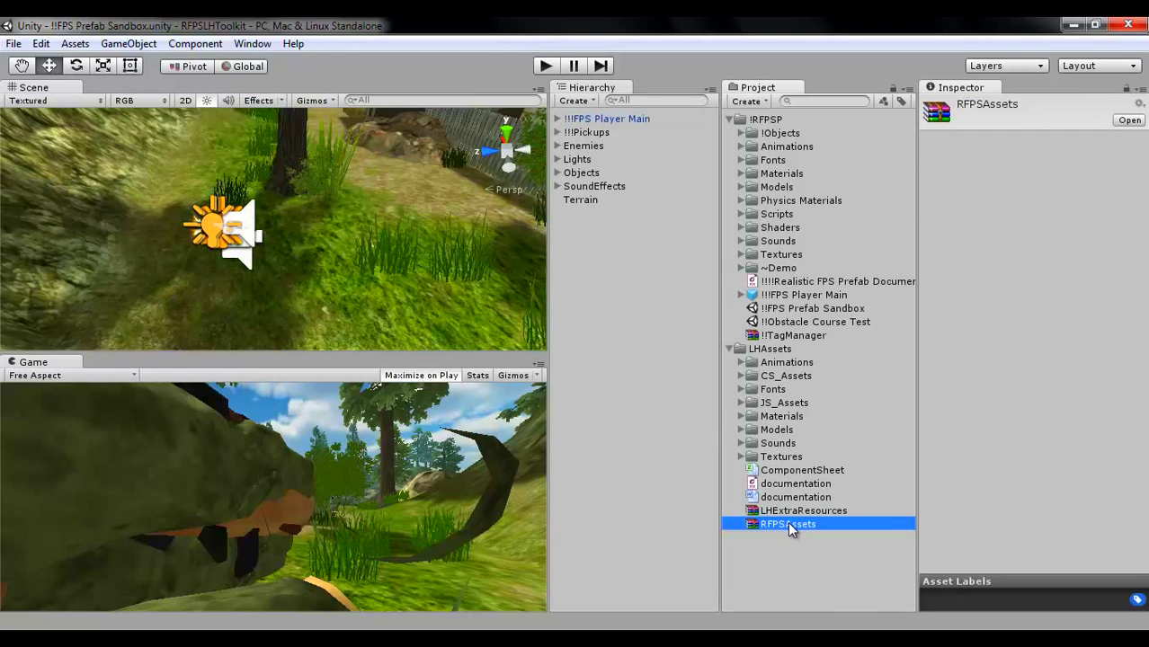
double_click(787, 524)
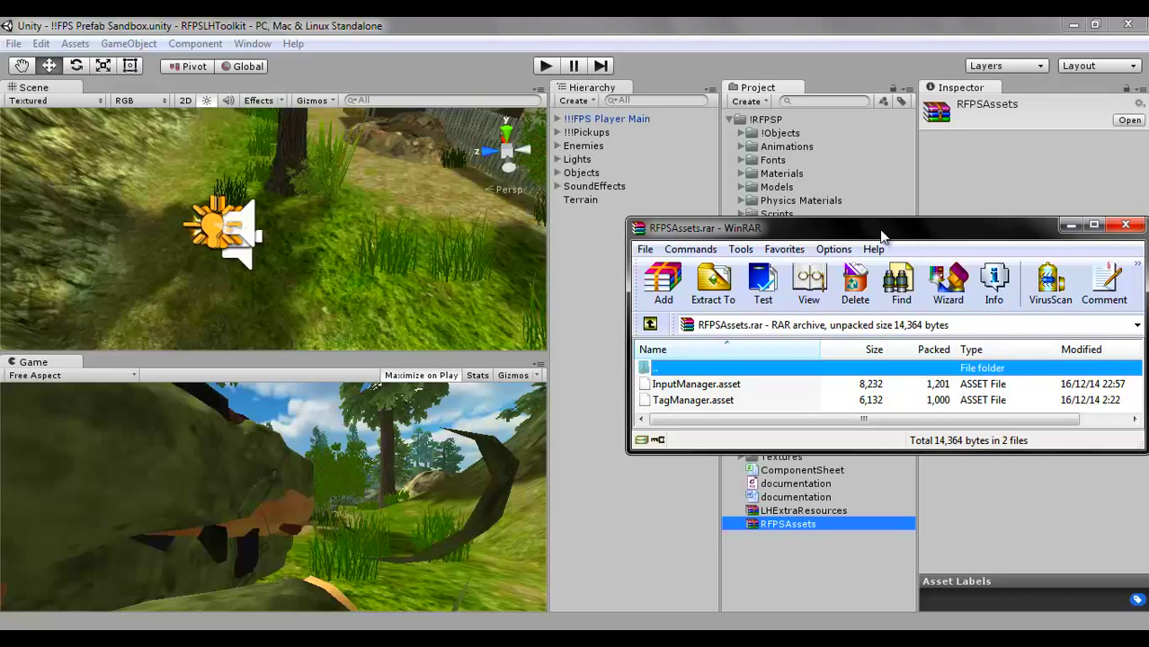
Place WinRAR and Explorer side by side, with Explorer in the project's ProjectSettings folder.
drag(881, 235, 1147, 360)
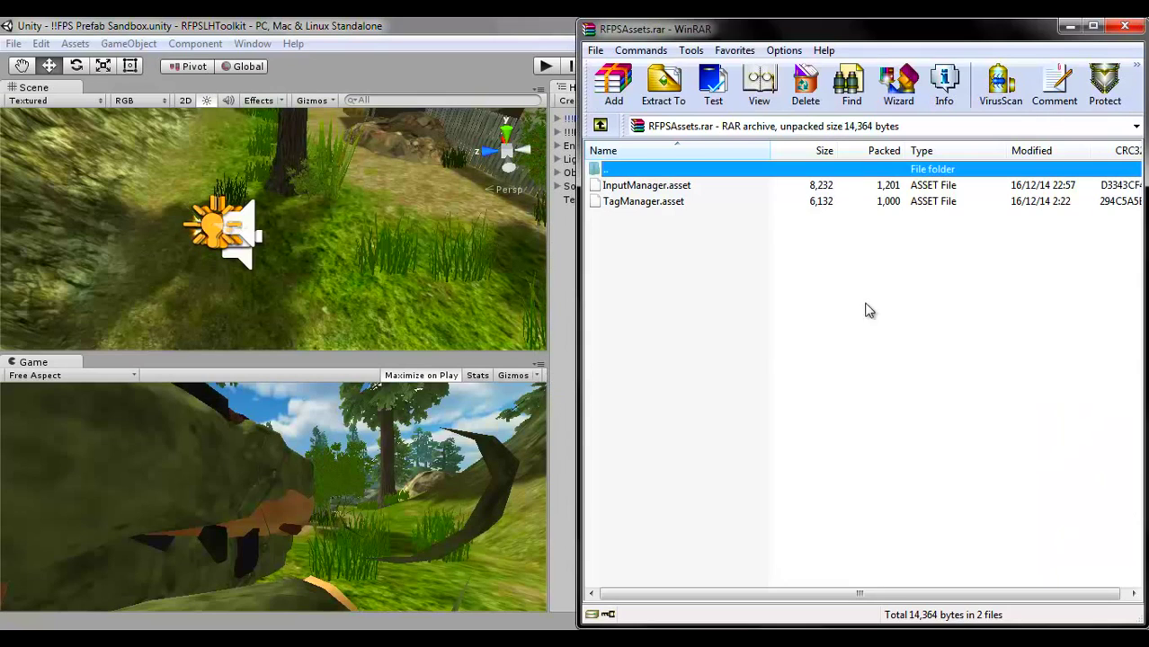
click(527, 25)
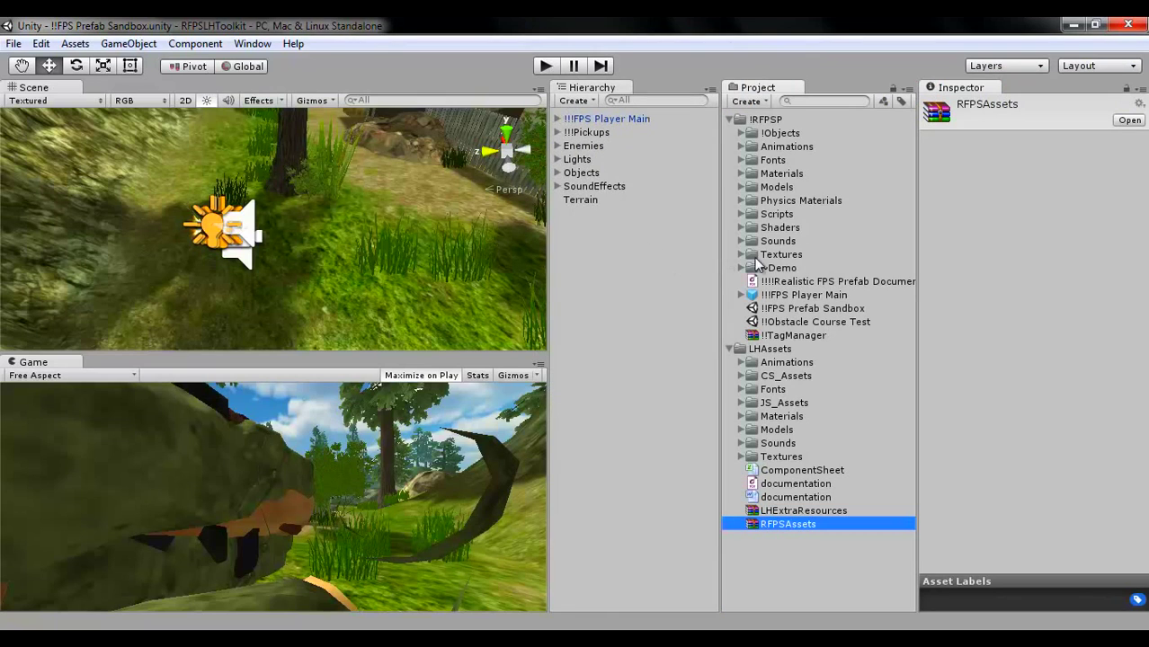
right_click(766, 119)
click(807, 150)
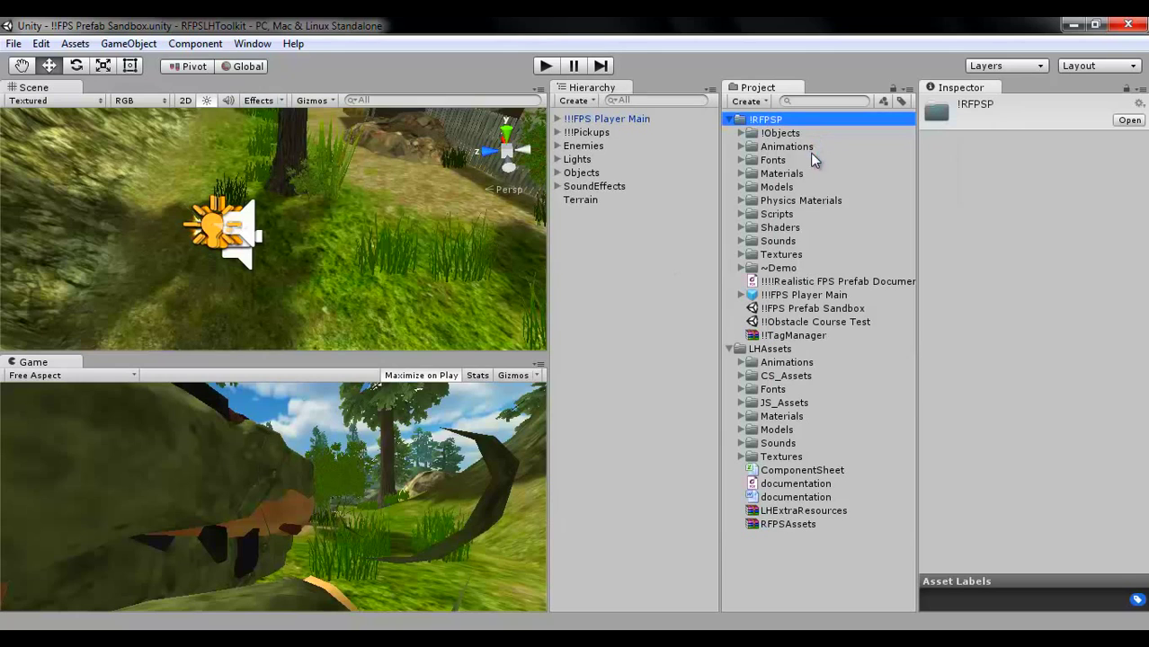
drag(554, 105, 0, 107)
key(alt+Tab)
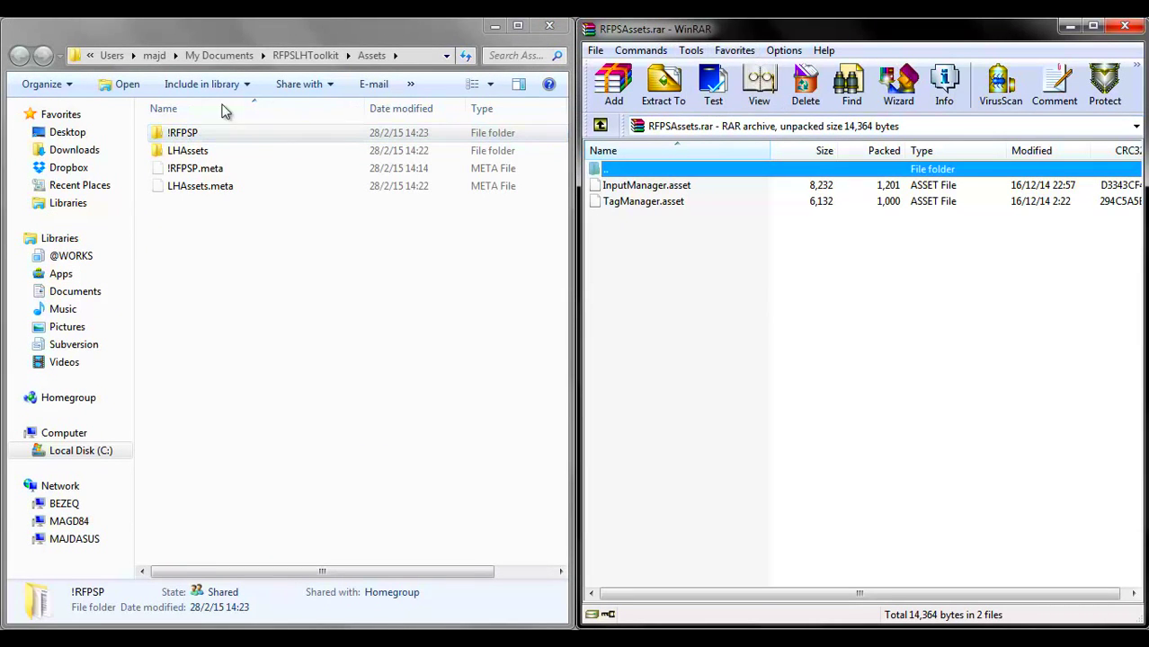
click(305, 55)
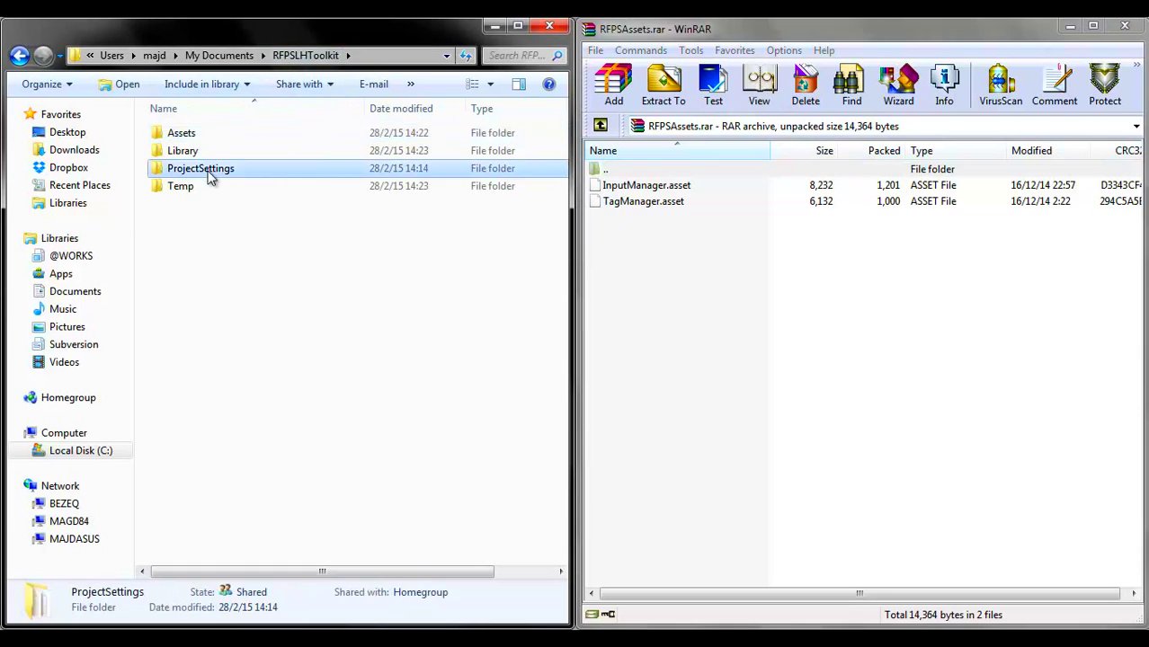
double_click(203, 168)
Replace InputManager.asset and TagManager.asset in ProjectSettings with the archive's copies, then close both windows.
click(670, 202)
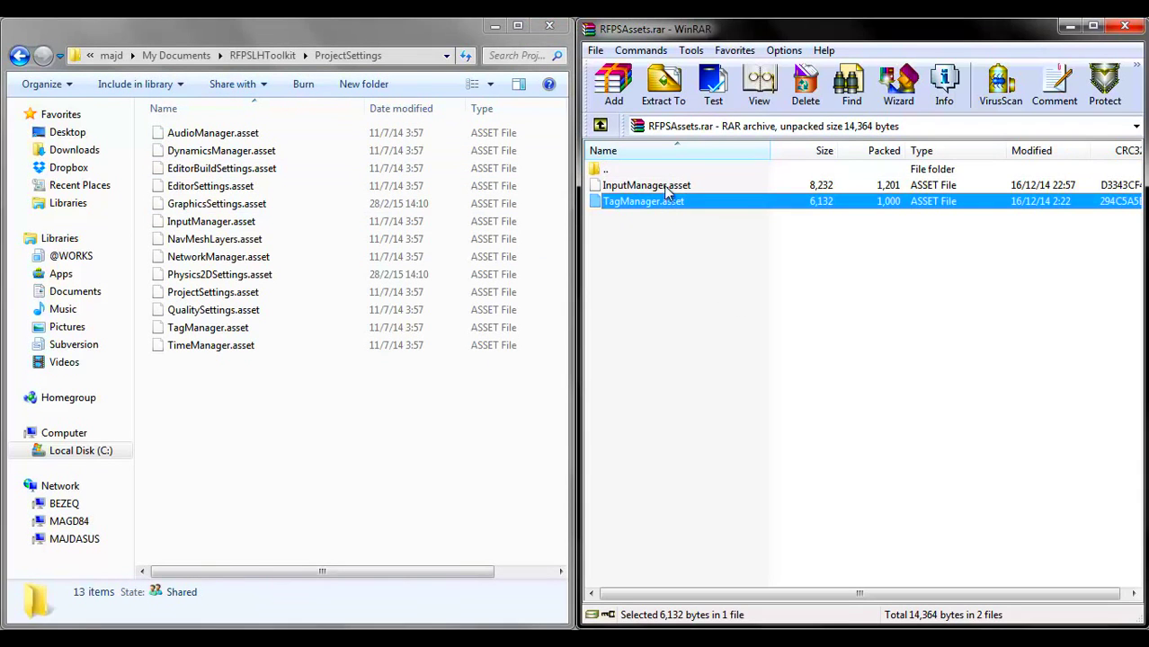
shift+click(663, 185)
mouse_move(642, 189)
mouse_down()
mouse_move(544, 230)
mouse_move(257, 271)
mouse_up()
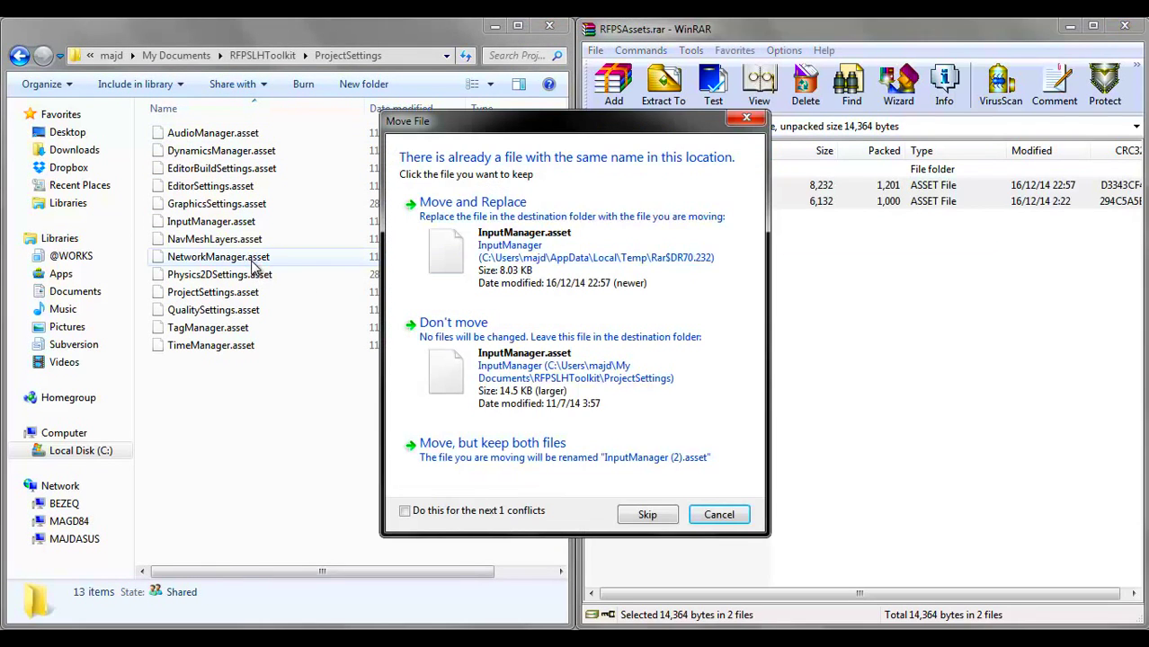
click(492, 230)
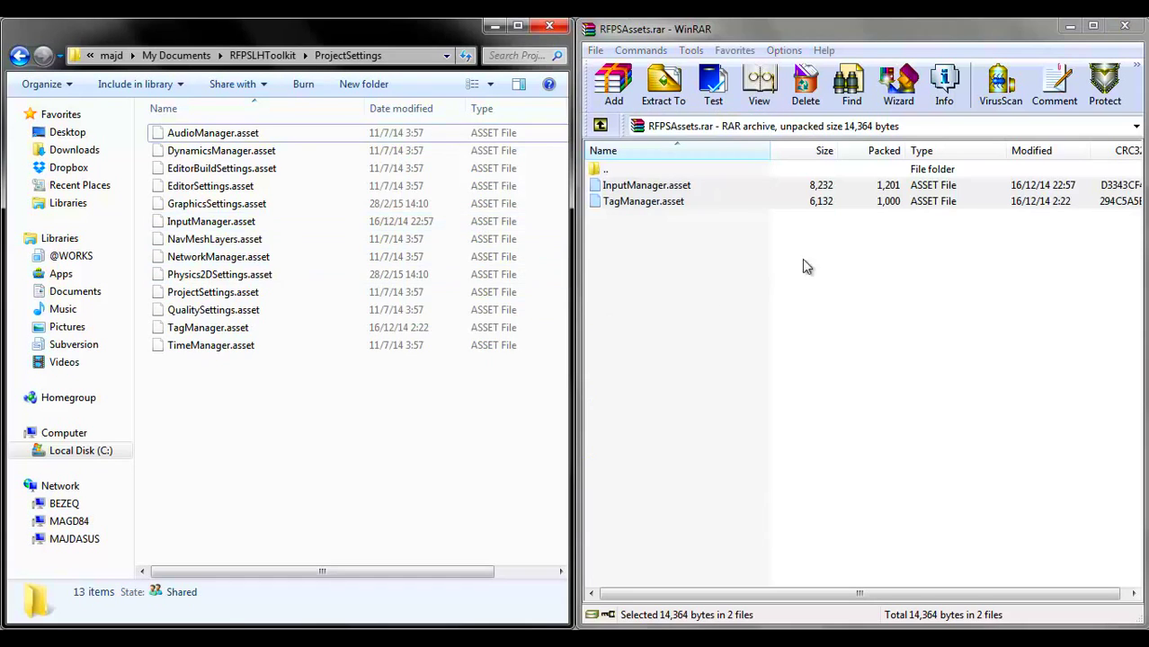
click(1122, 27)
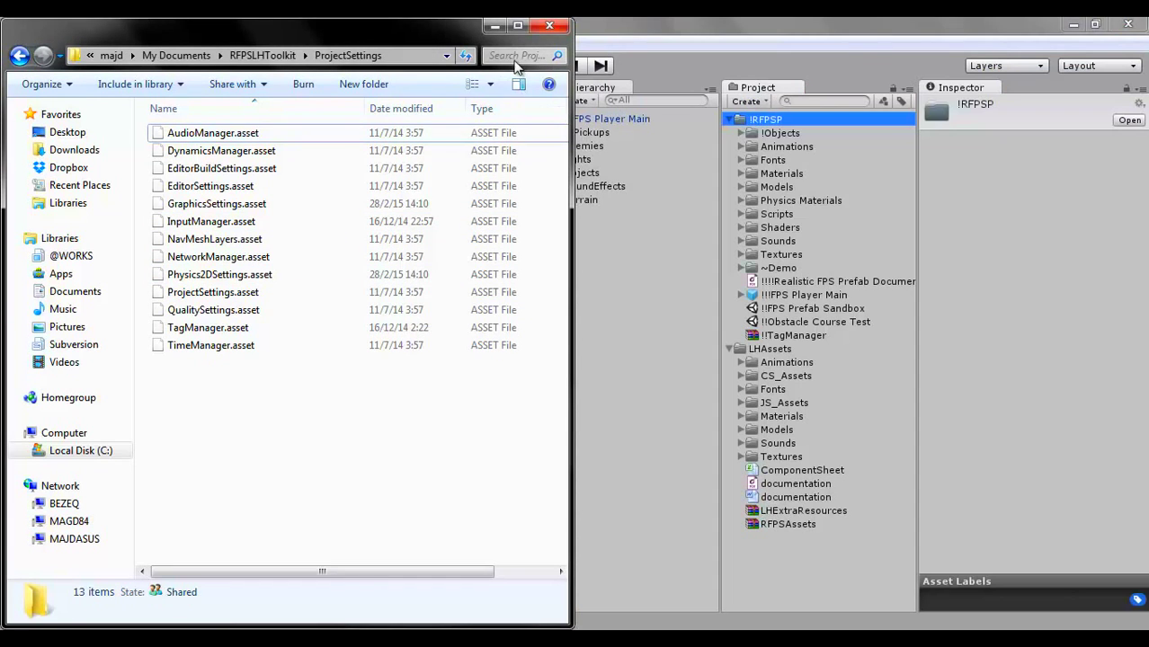
click(549, 25)
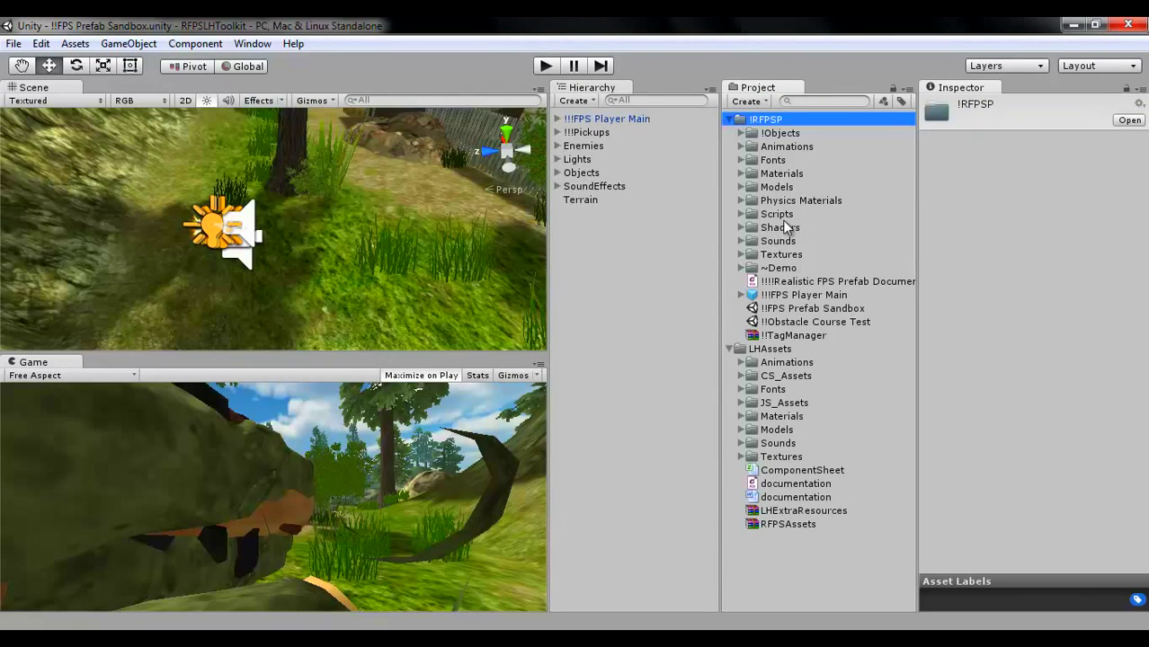
Reveal the LHAssets documentation file in Windows Explorer.
click(782, 504)
right_click(782, 504)
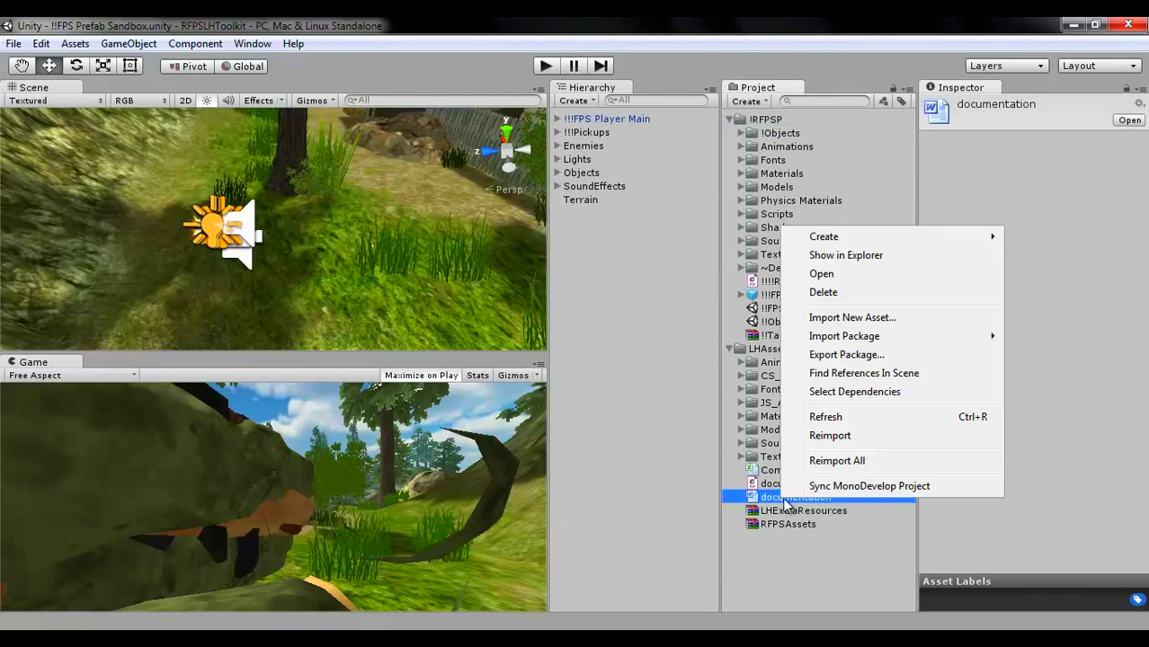
click(862, 258)
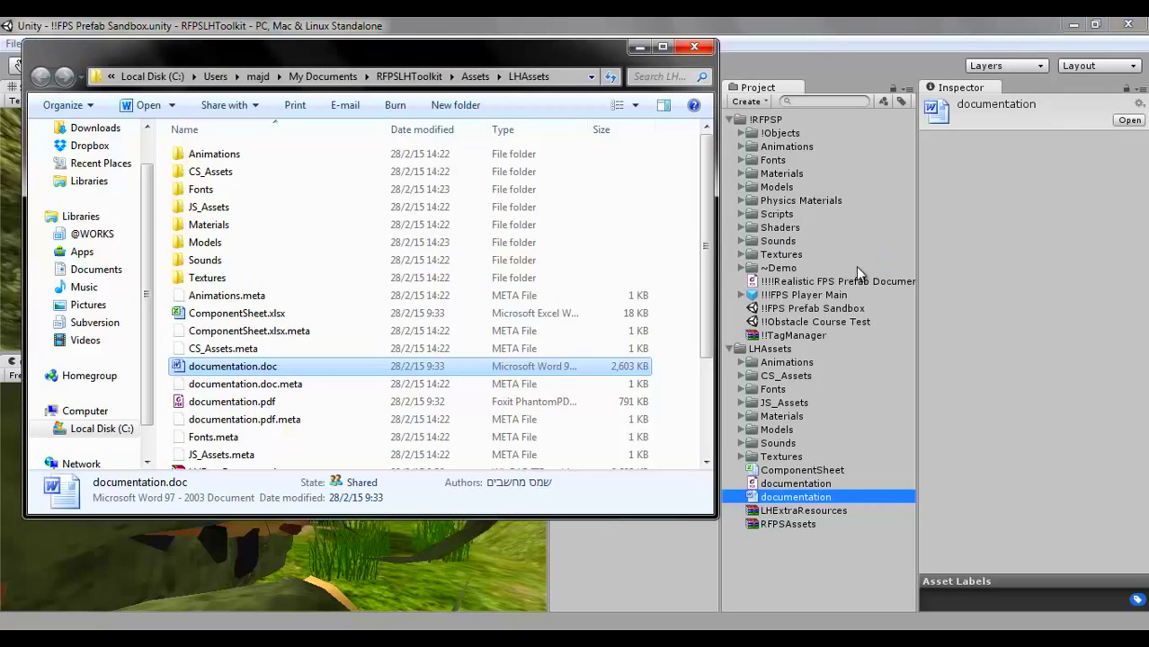
Open documentation.doc in Word and jump to Integration with RFPS on page 16.
double_click(266, 366)
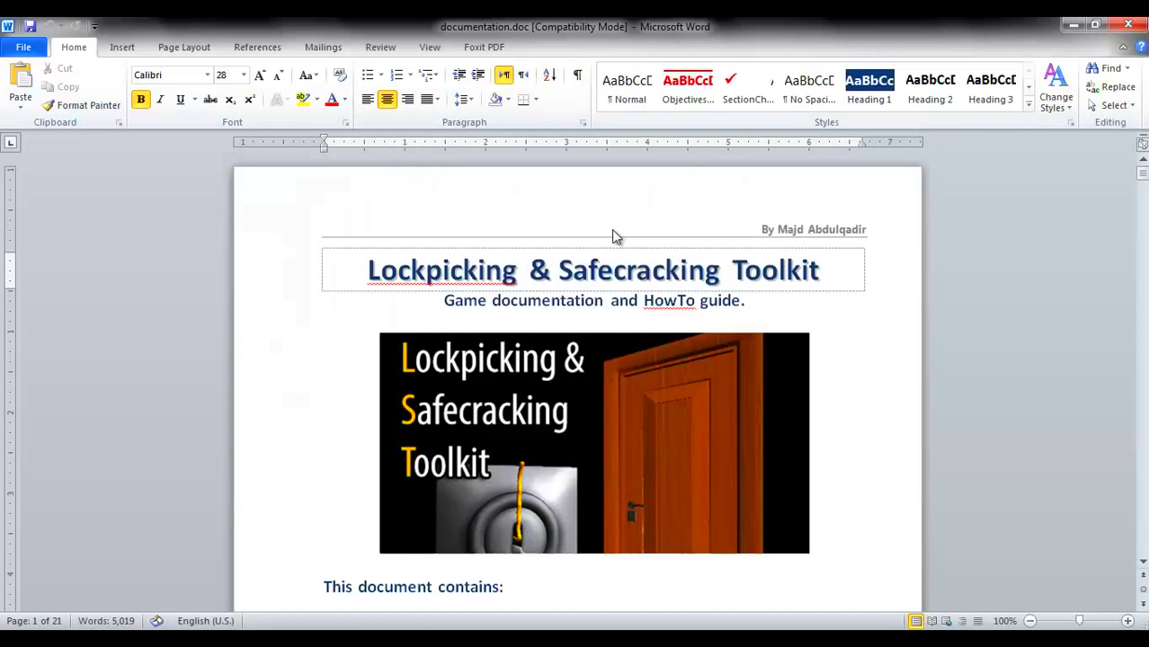
scroll(683, 252, down, 8)
scroll(728, 268, down, 4)
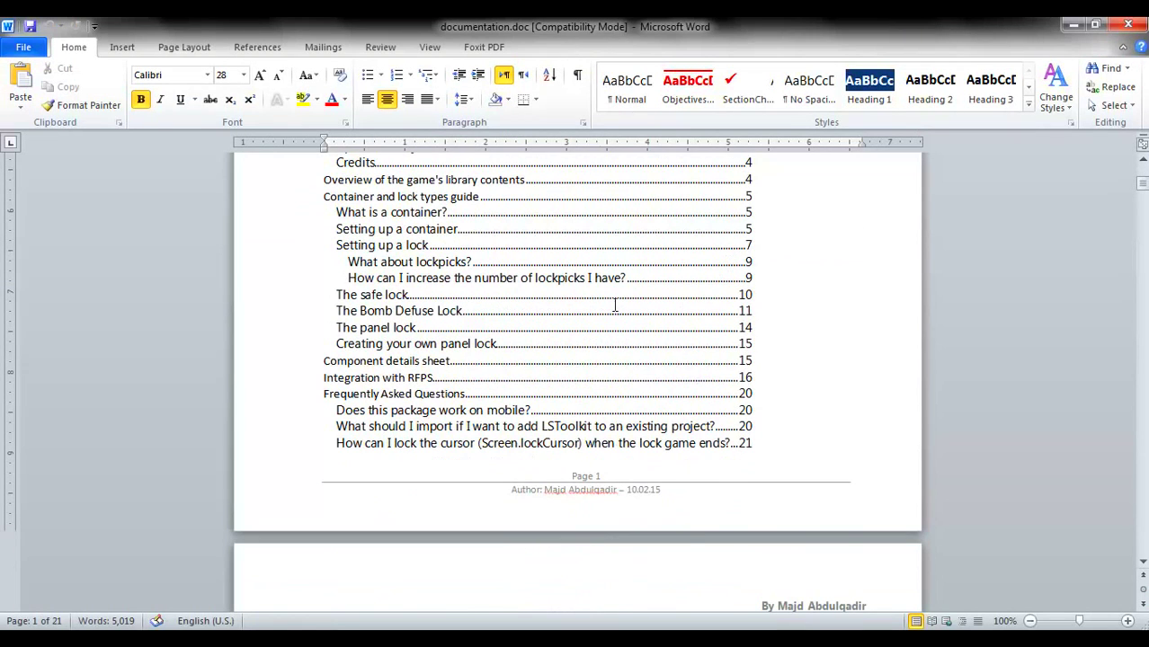
ctrl+click(409, 377)
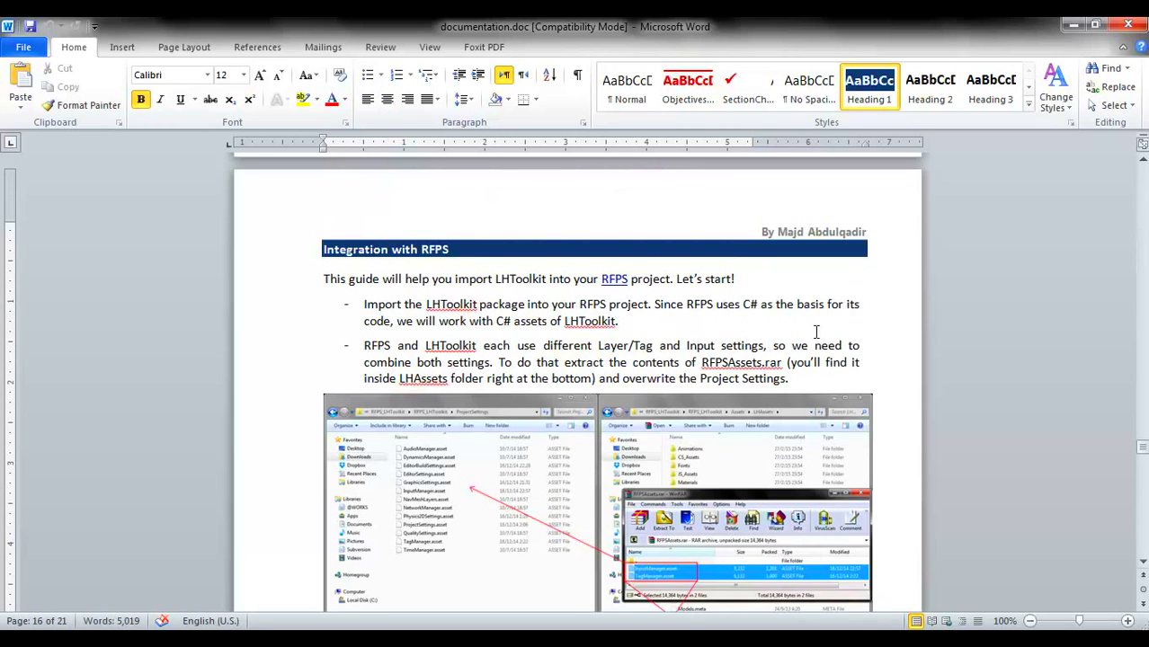
scroll(951, 378, down, 1)
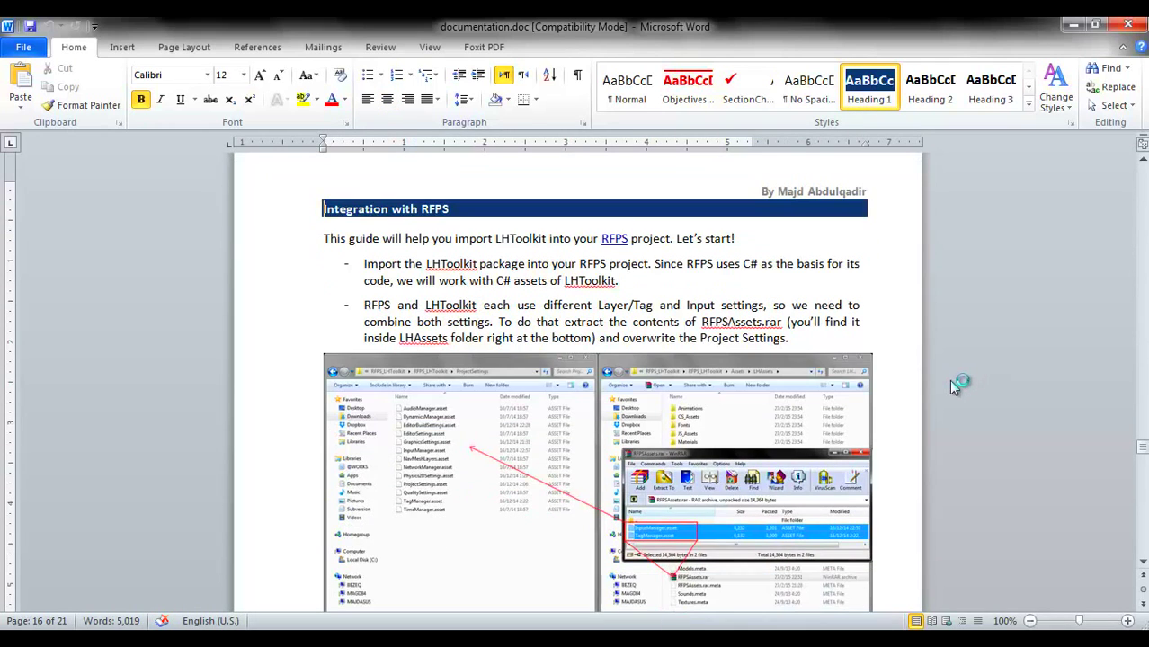
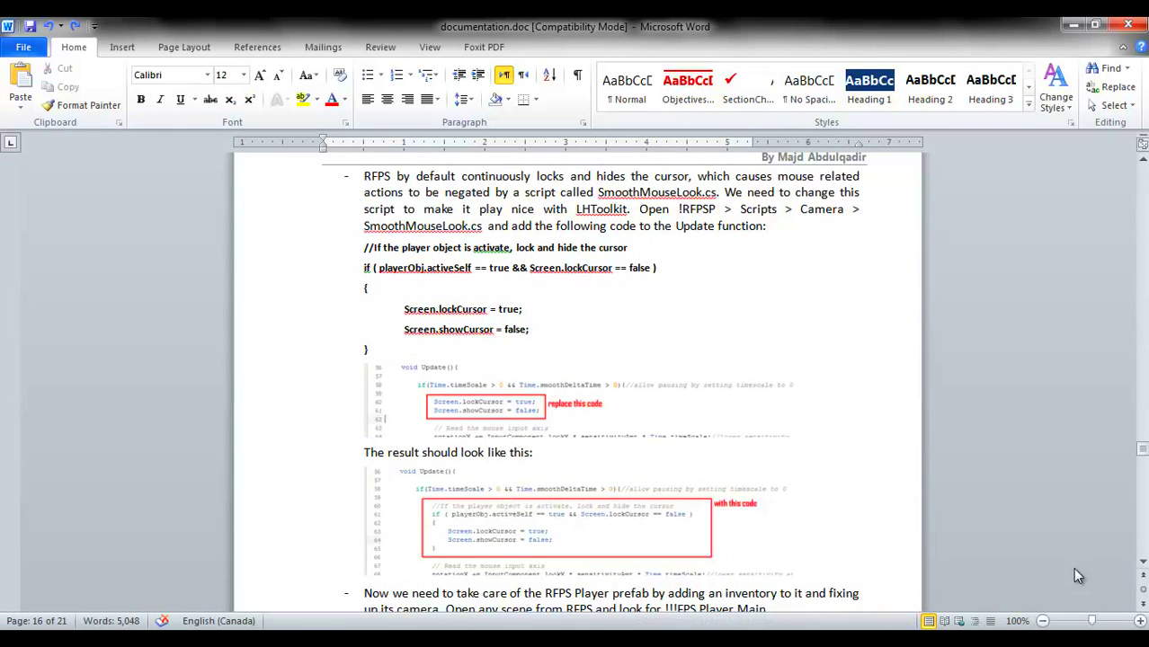
Copy the cursor-locking code block from the Word guide for pasting into SmoothMouseLook.cs.
key(shift+Down)
key(shift+Down)
key(shift+Down)
key(shift+Down)
key(shift+Down)
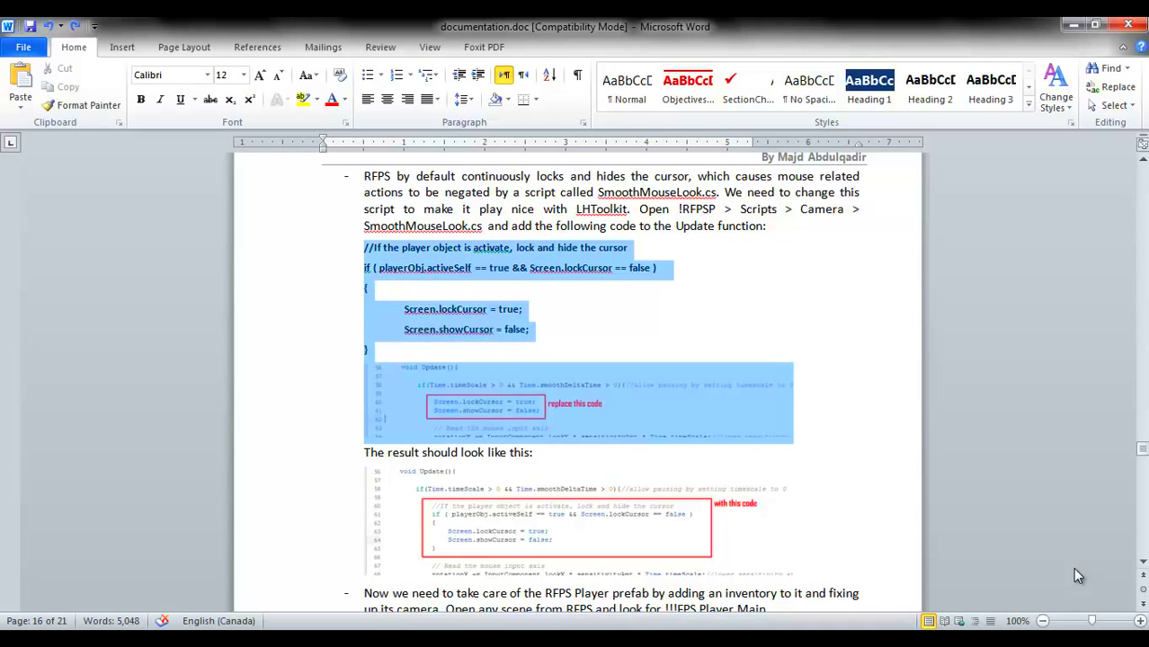
key(shift+Up)
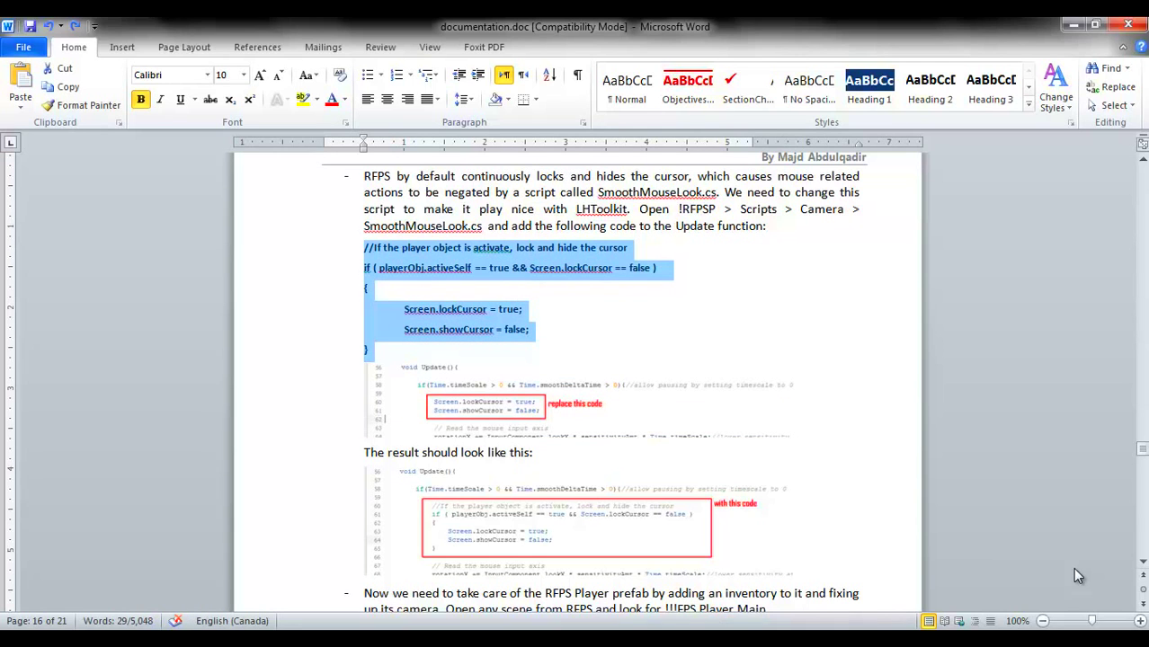
key(alt+Tab)
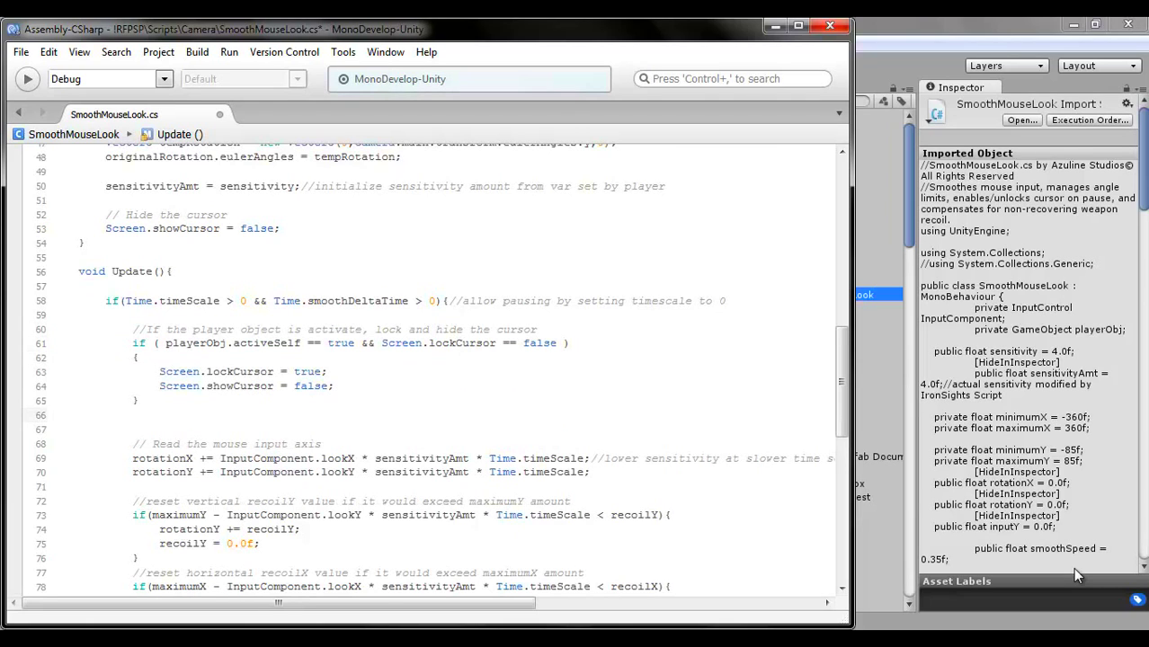
Delete the leftover blank line in Update, then return to the Unity editor.
key(BackSpace)
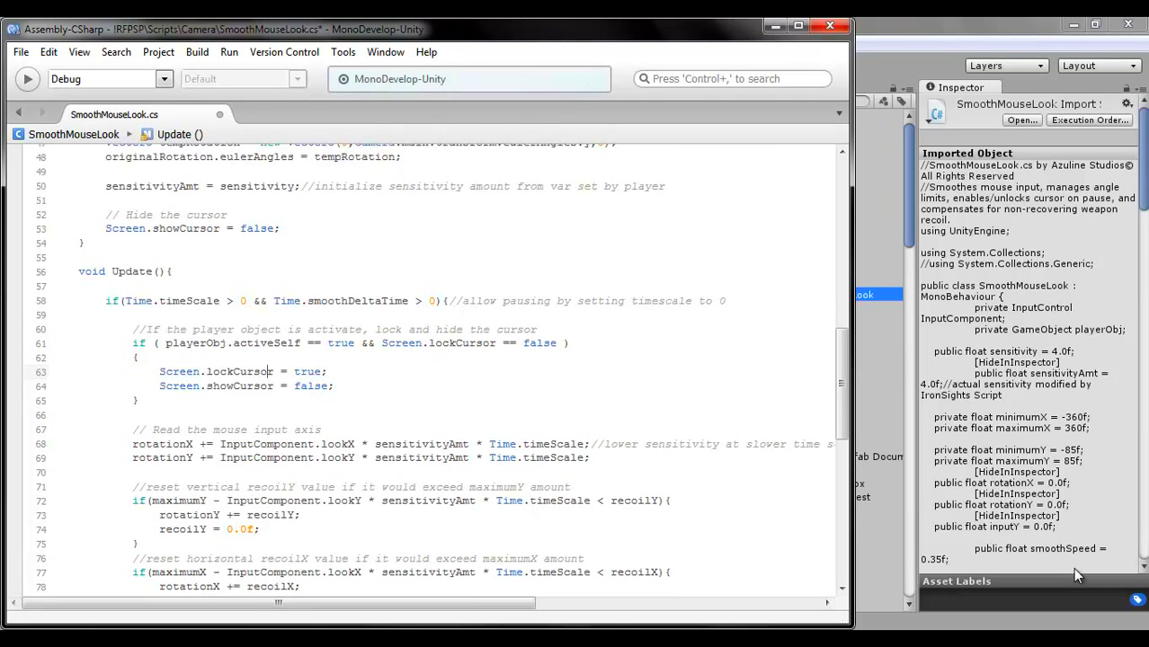
click(1072, 567)
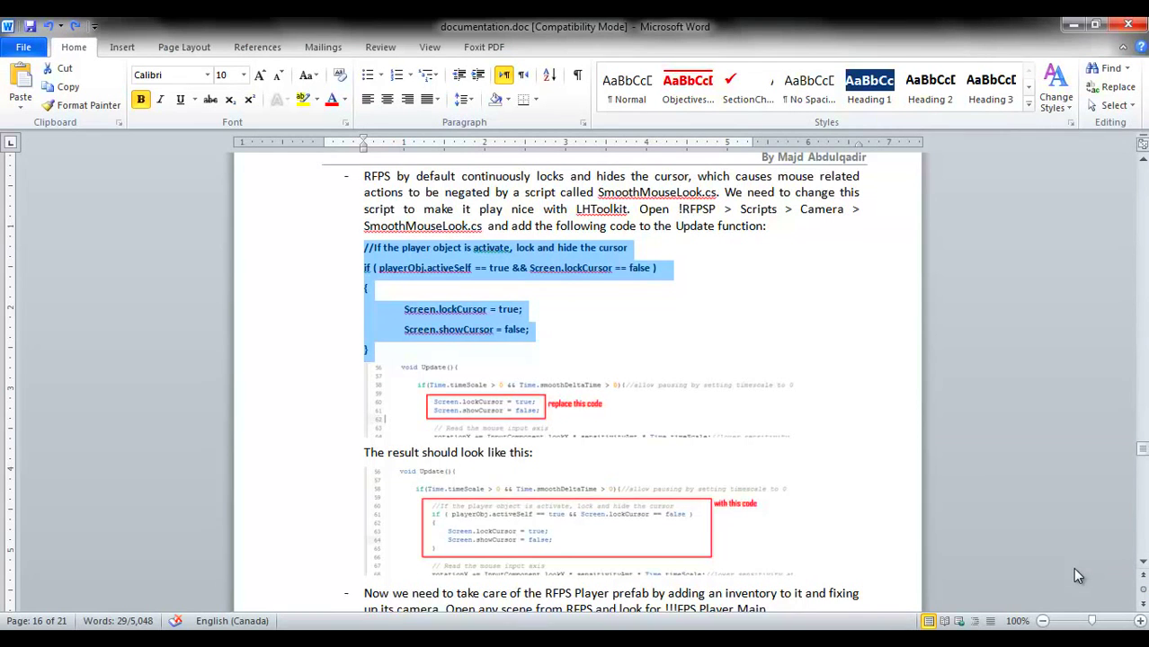
Deselect the code and scroll the guide to the step on fixing the RFPS Player prefab.
scroll(1072, 567, down, 2)
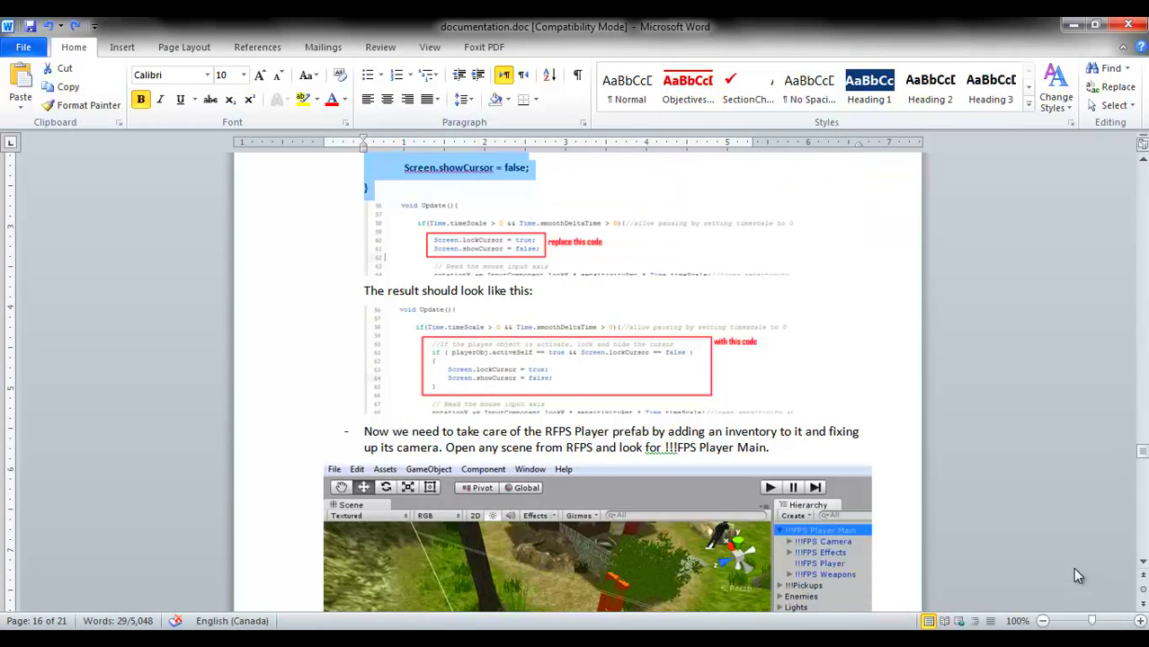
click(495, 431)
scroll(1078, 575, down, 3)
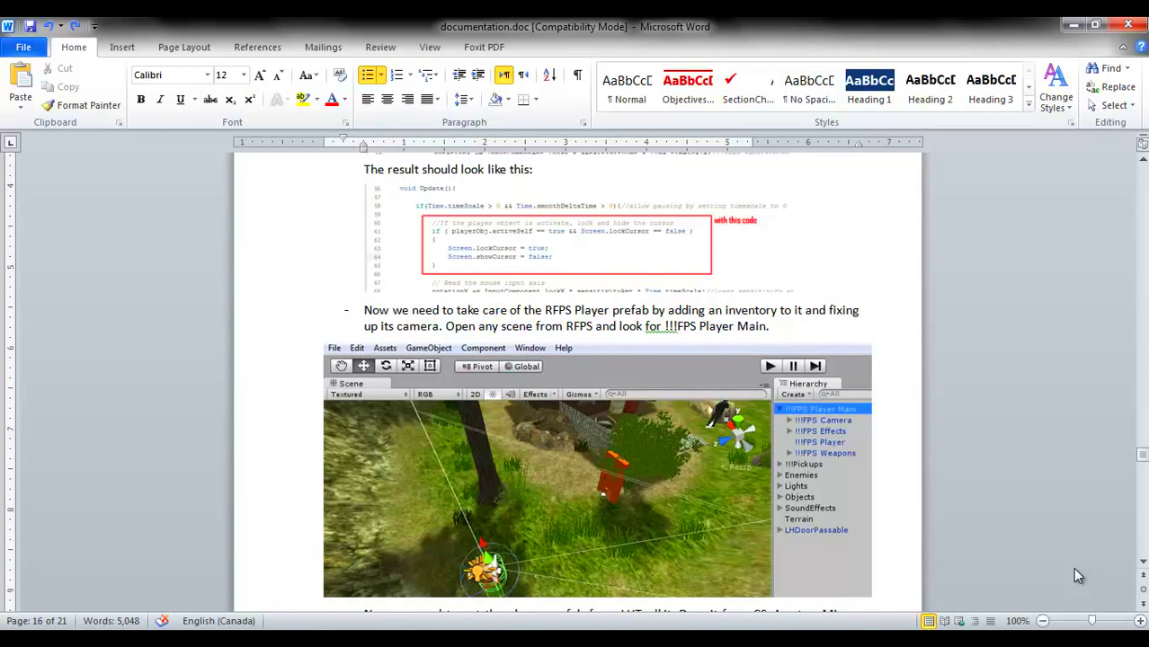
scroll(1077, 575, down, 1)
scroll(1072, 567, down, 2)
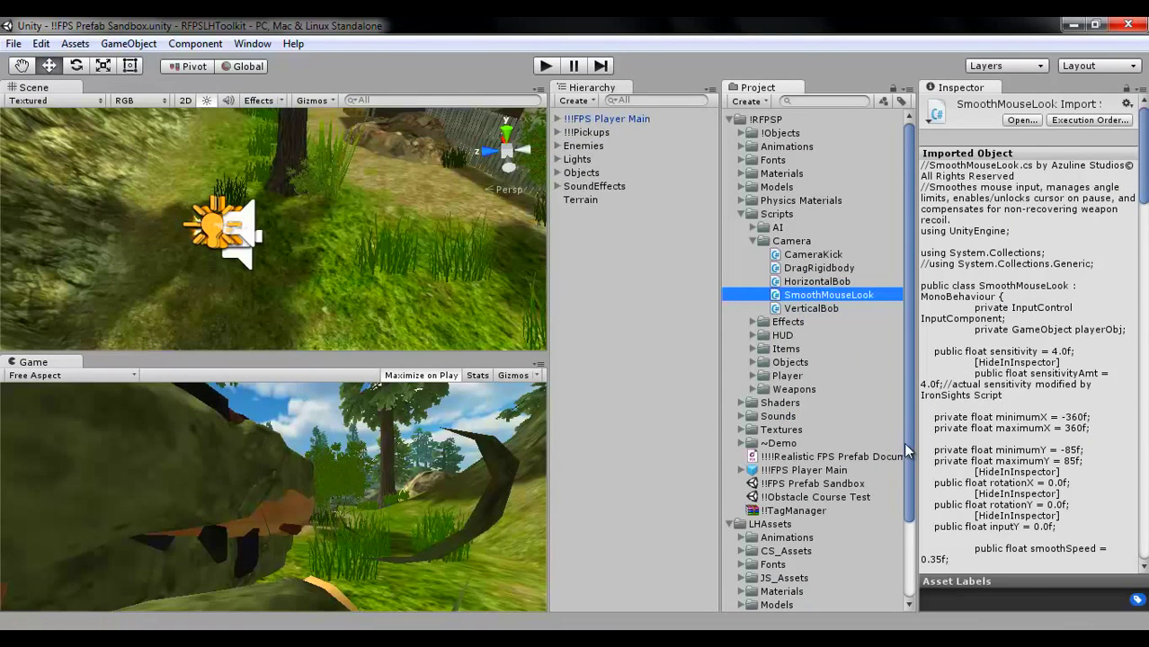
Drag the LHPlayer prefab from CS_Assets > CS_Prefabs > Misc into the Hierarchy.
scroll(899, 526, down, 3)
click(740, 455)
scroll(746, 463, down, 1)
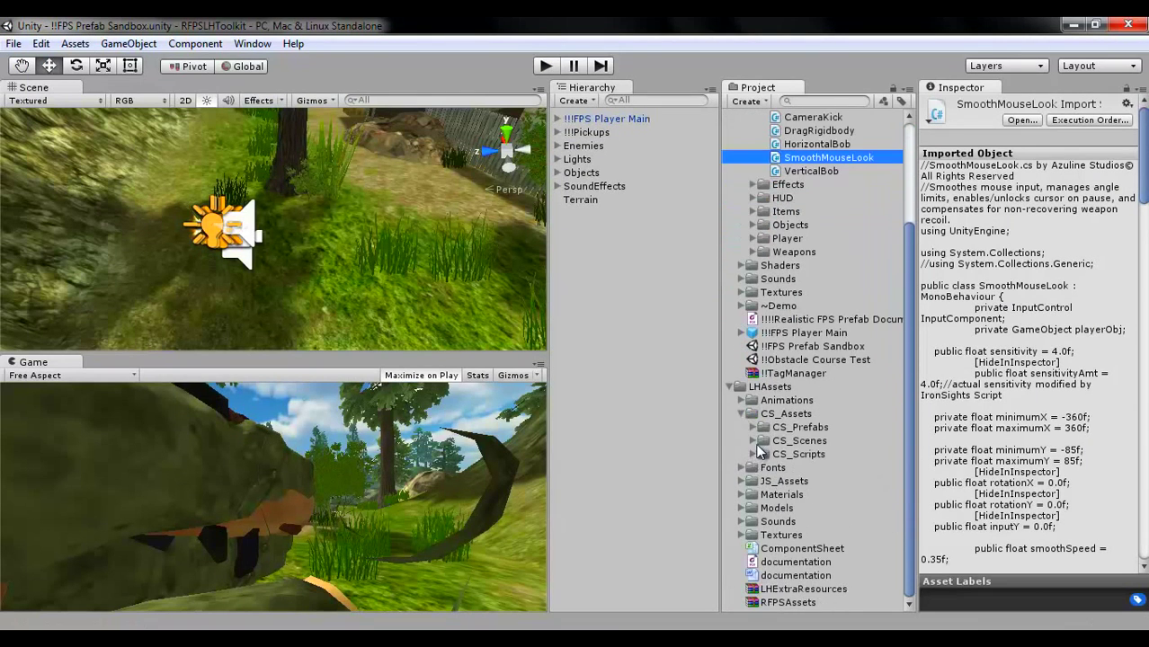
click(753, 427)
click(765, 453)
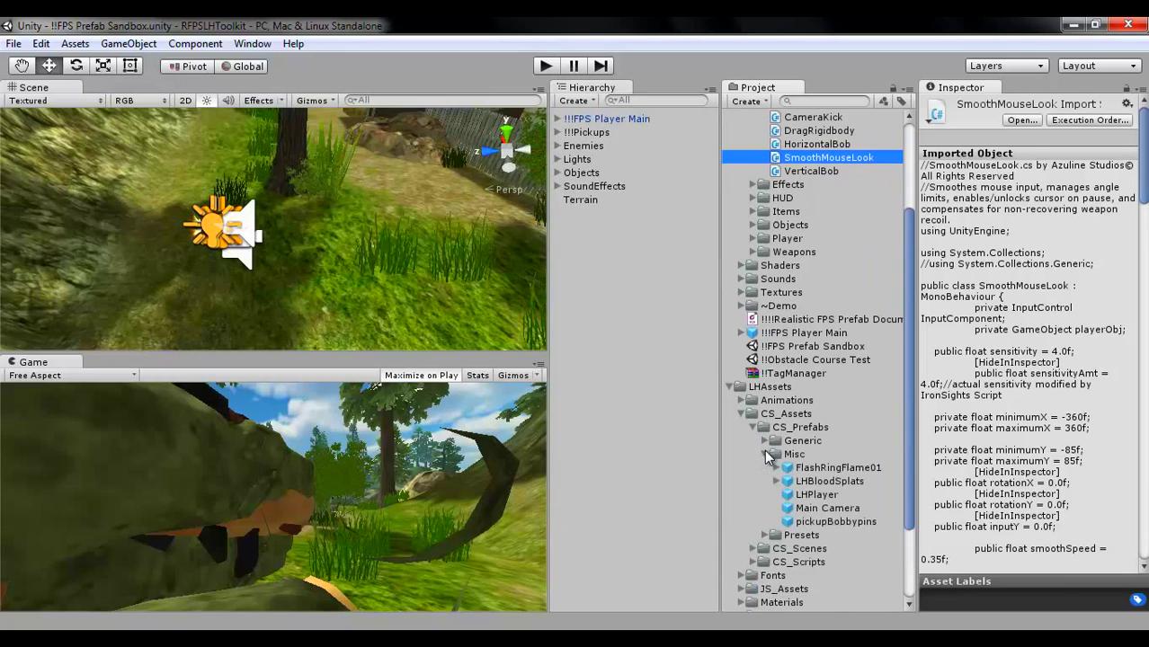
scroll(769, 454, down, 2)
mouse_move(816, 444)
mouse_down()
mouse_move(629, 306)
mouse_move(565, 219)
mouse_up()
Expand !!!FPS Player Main and review the components on !!!FPS Player.
scroll(1034, 359, down, 5)
scroll(1034, 359, down, 5)
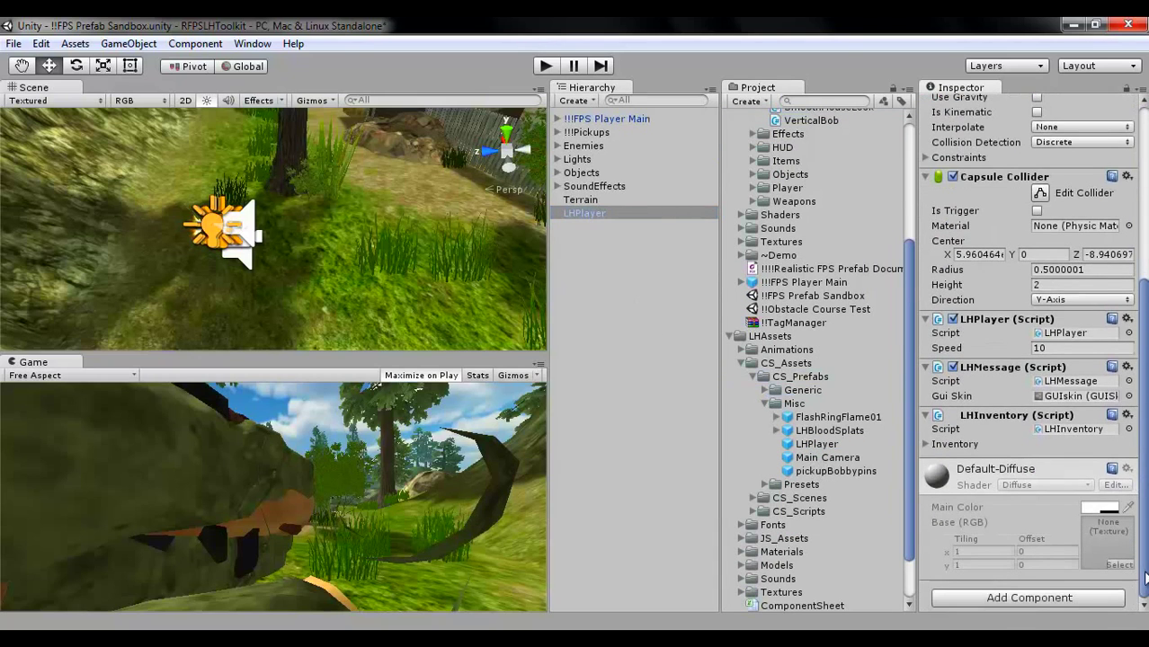
click(558, 120)
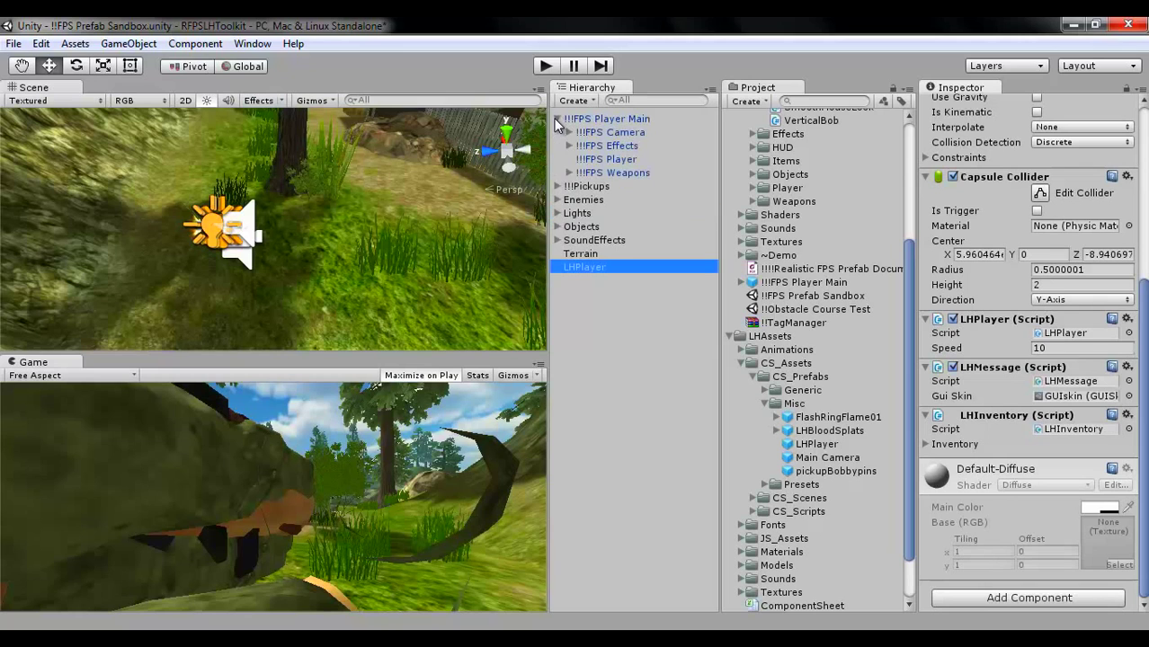
click(601, 159)
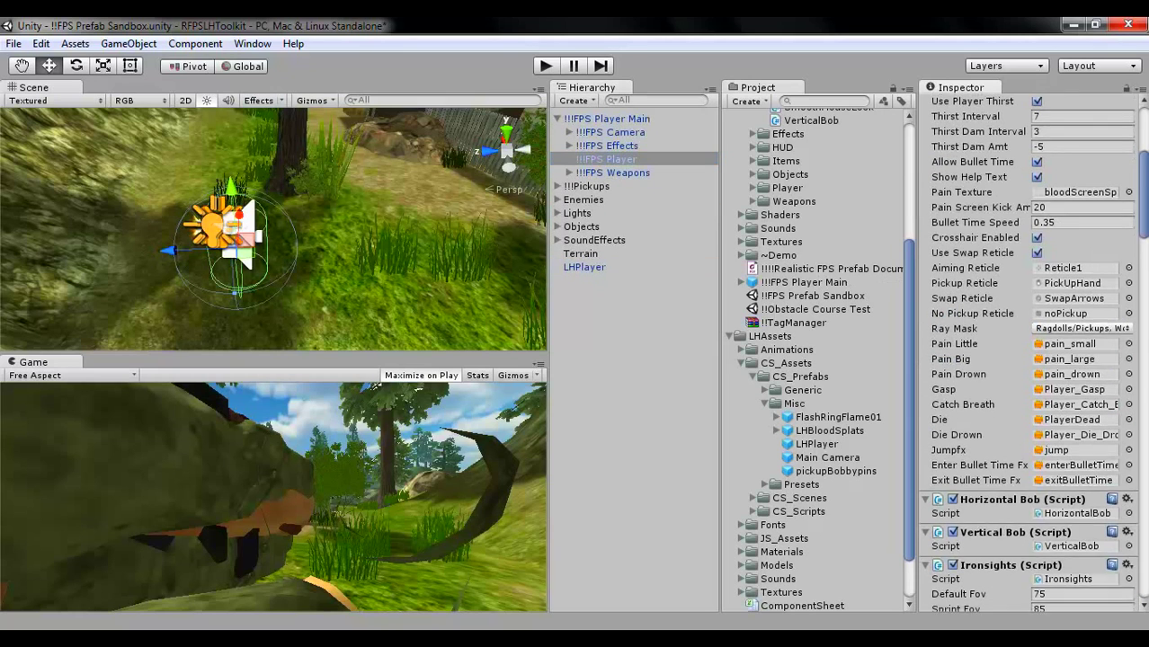
scroll(1034, 360, down, 10)
scroll(1034, 360, down, 5)
scroll(1034, 360, down, 3)
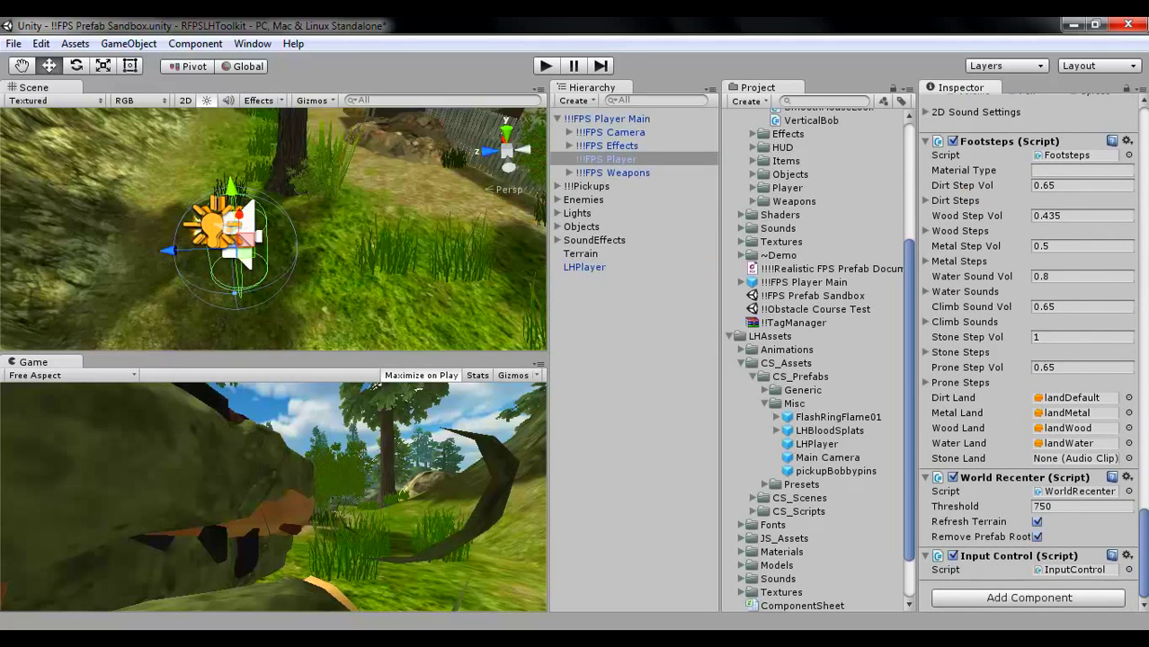
Move LHPlayer's LHInventory component, with its bobbypins and lockpicks entries, onto !!!FPS Player.
click(584, 268)
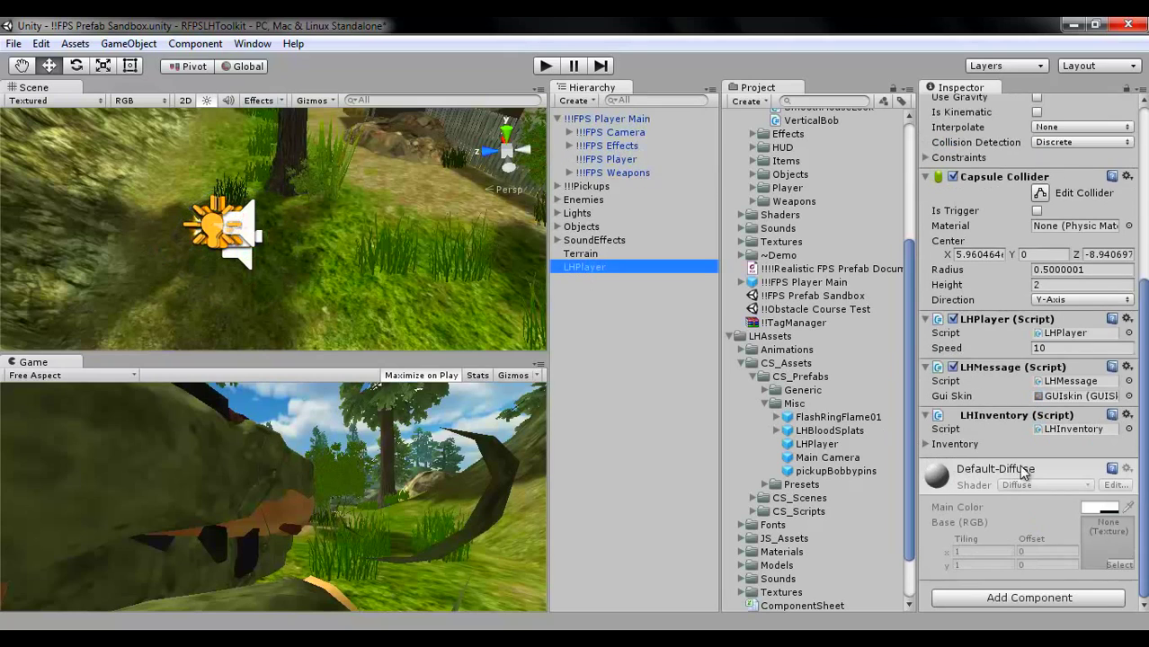
click(925, 443)
scroll(935, 440, down, 2)
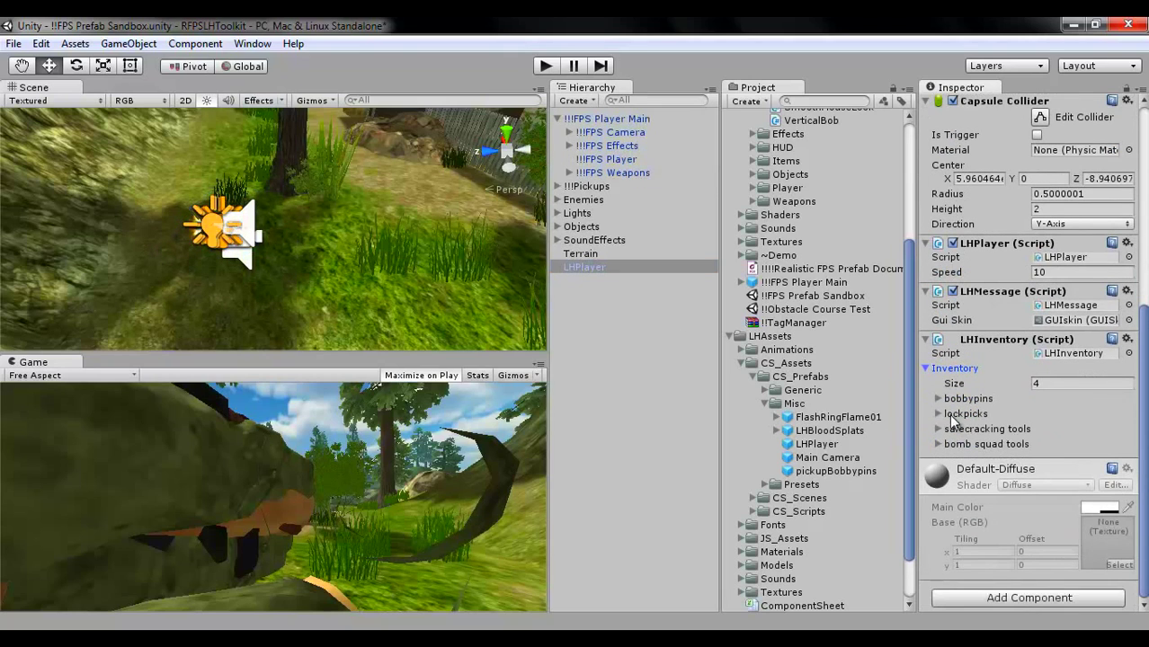
click(937, 398)
click(937, 444)
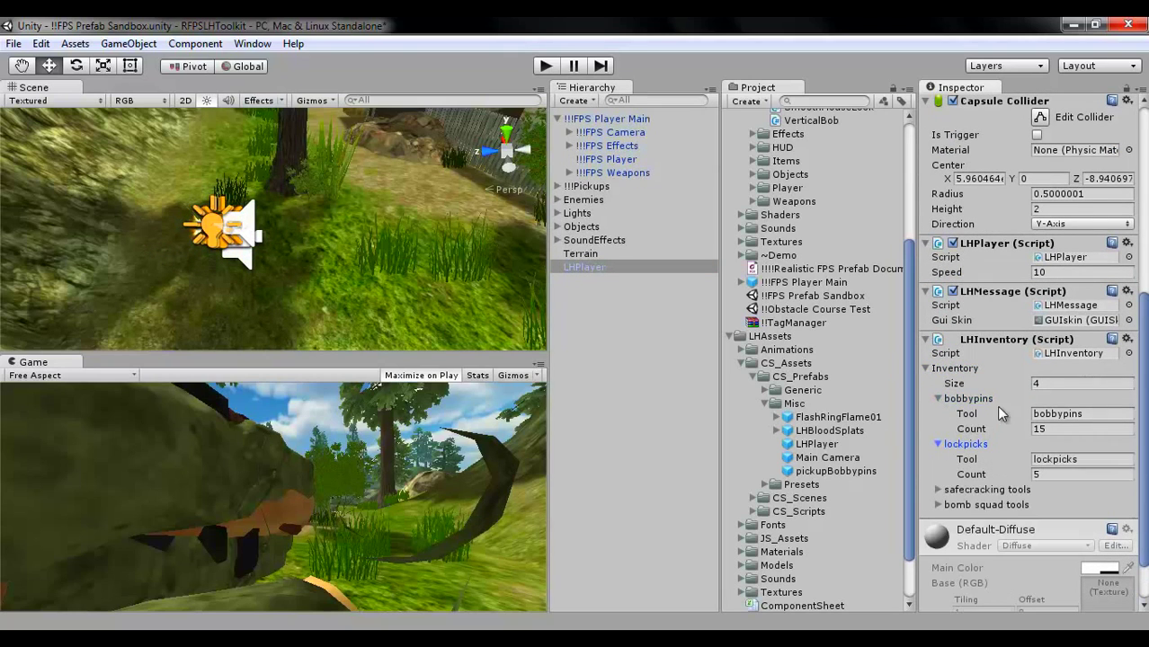
mouse_move(1000, 347)
mouse_down()
mouse_move(878, 269)
mouse_move(614, 164)
mouse_up()
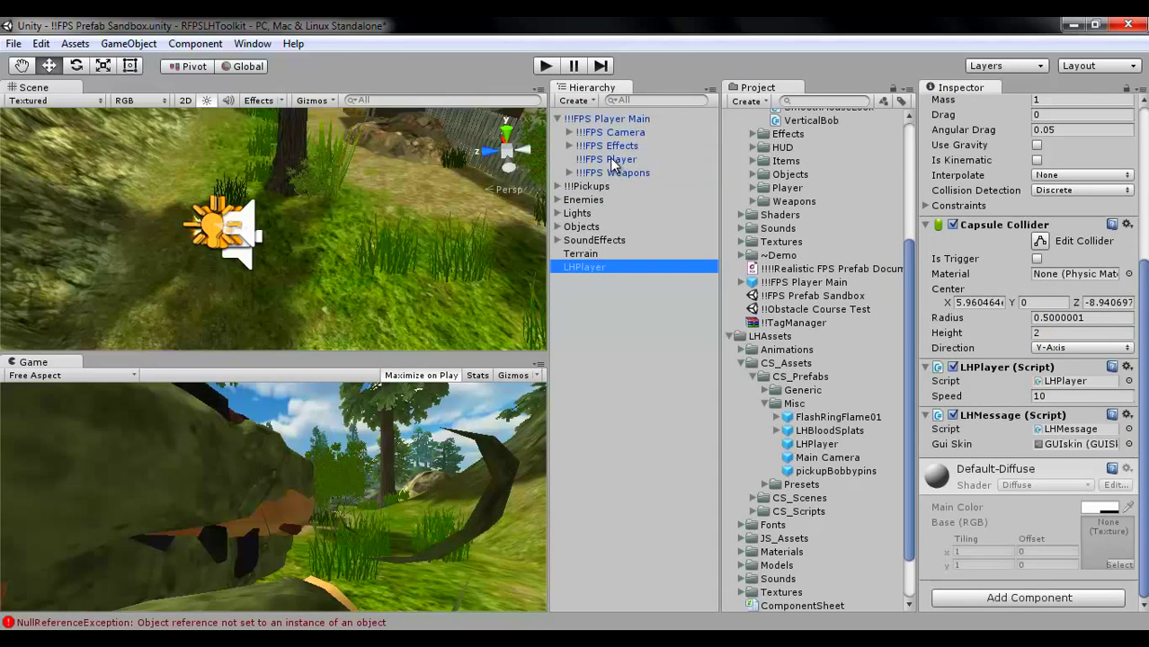
Check the LHInventory now listed in !!!FPS Player's Inspector.
click(615, 163)
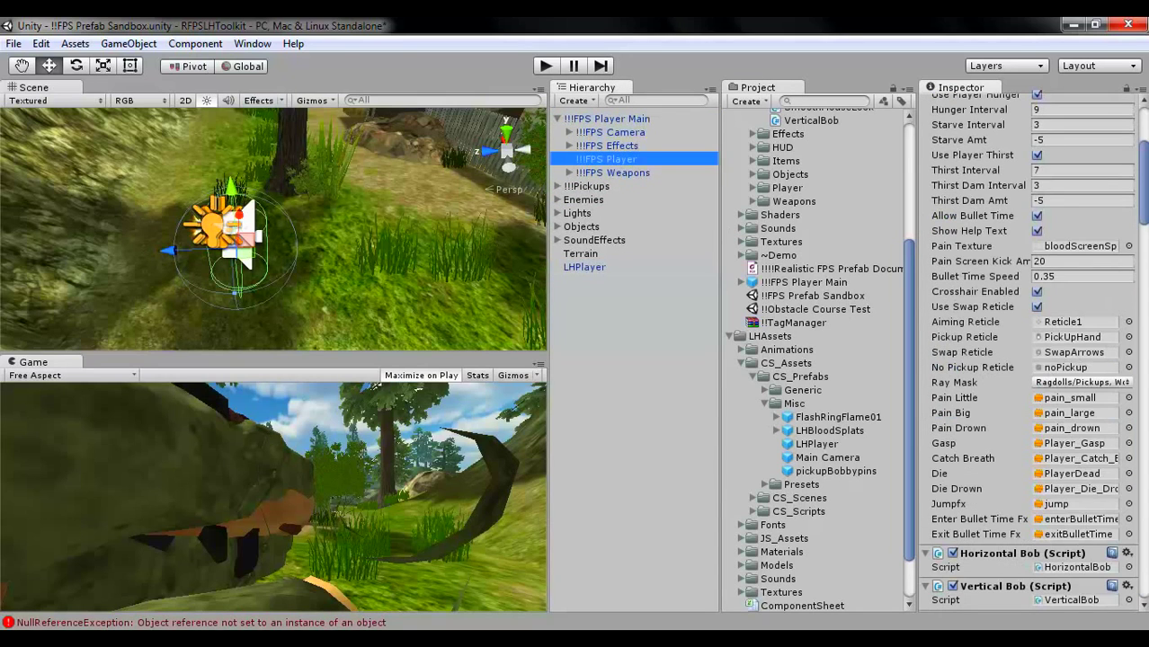
scroll(1032, 350, down, 5)
scroll(1032, 351, down, 5)
scroll(1017, 411, down, 5)
scroll(1017, 411, down, 2)
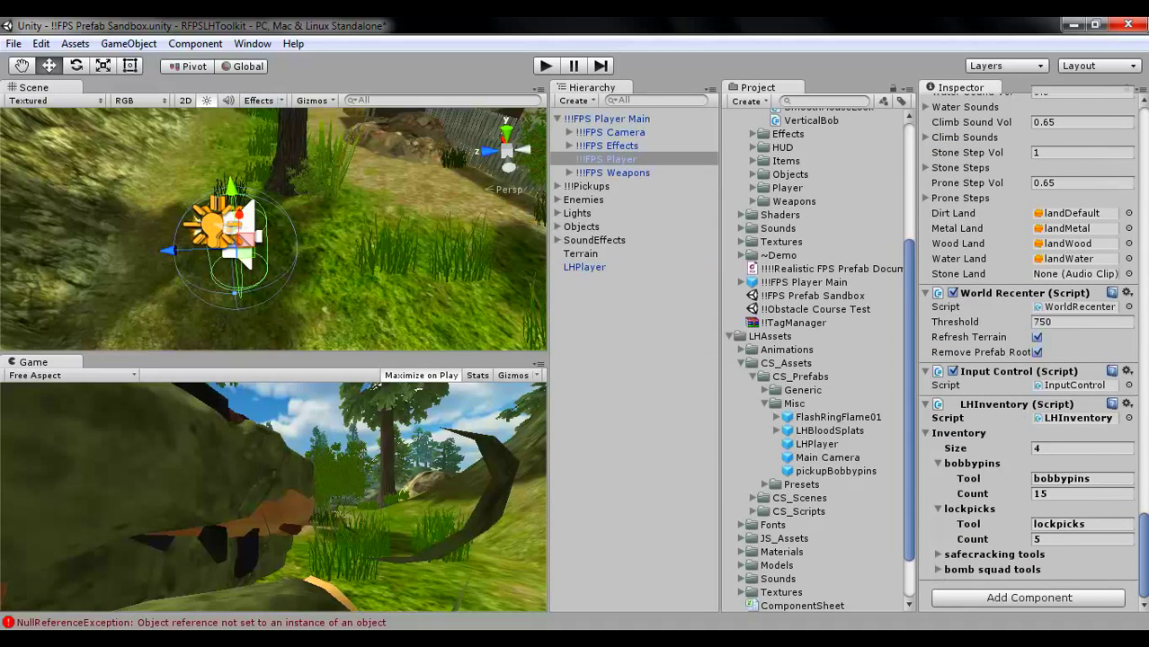
key(alt+Tab)
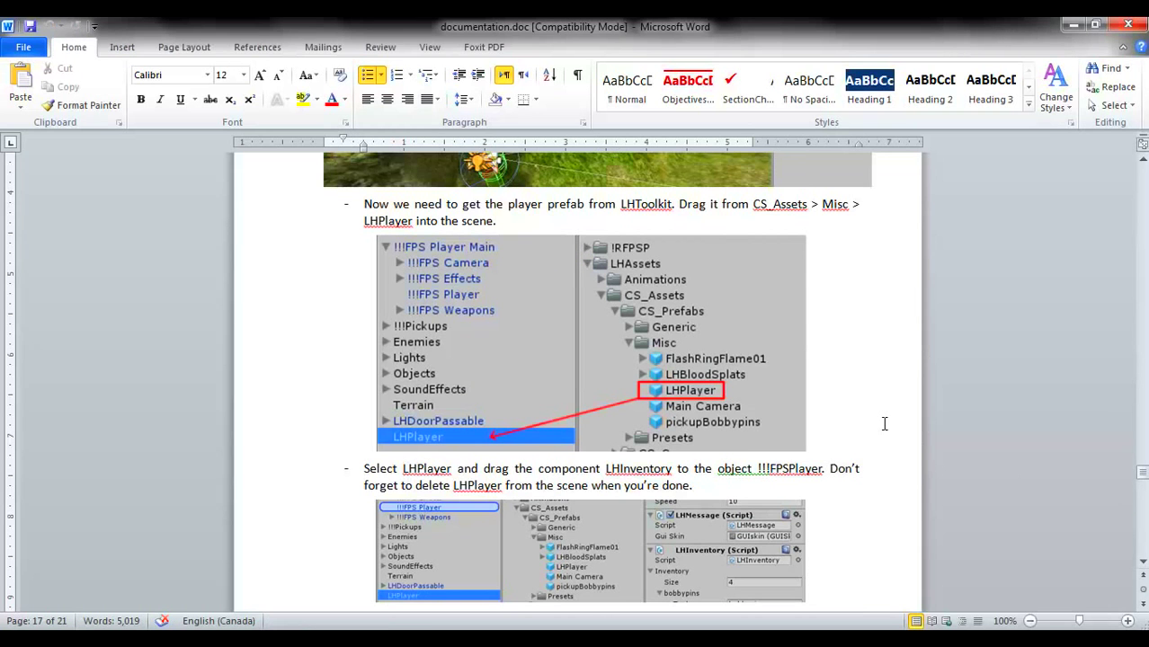
Scroll the guide to page 18's step on attaching WeaponCamera.cs to the Weapon Camera.
scroll(885, 423, down, 1)
scroll(885, 423, down, 1)
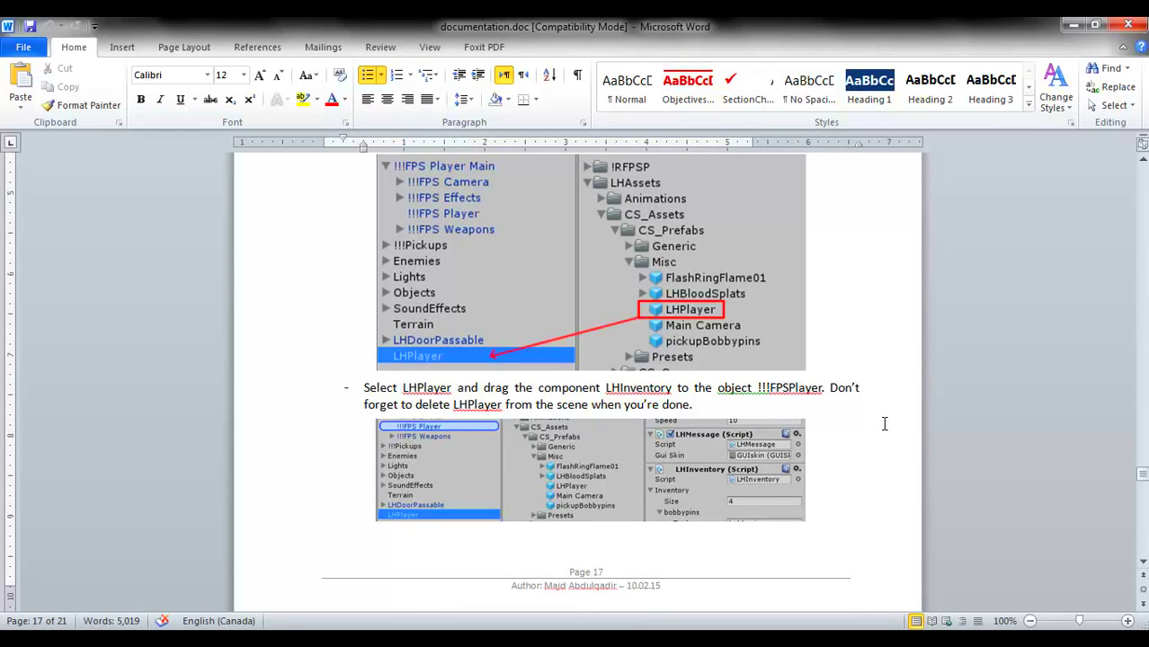
scroll(884, 423, down, 1)
scroll(885, 423, down, 3)
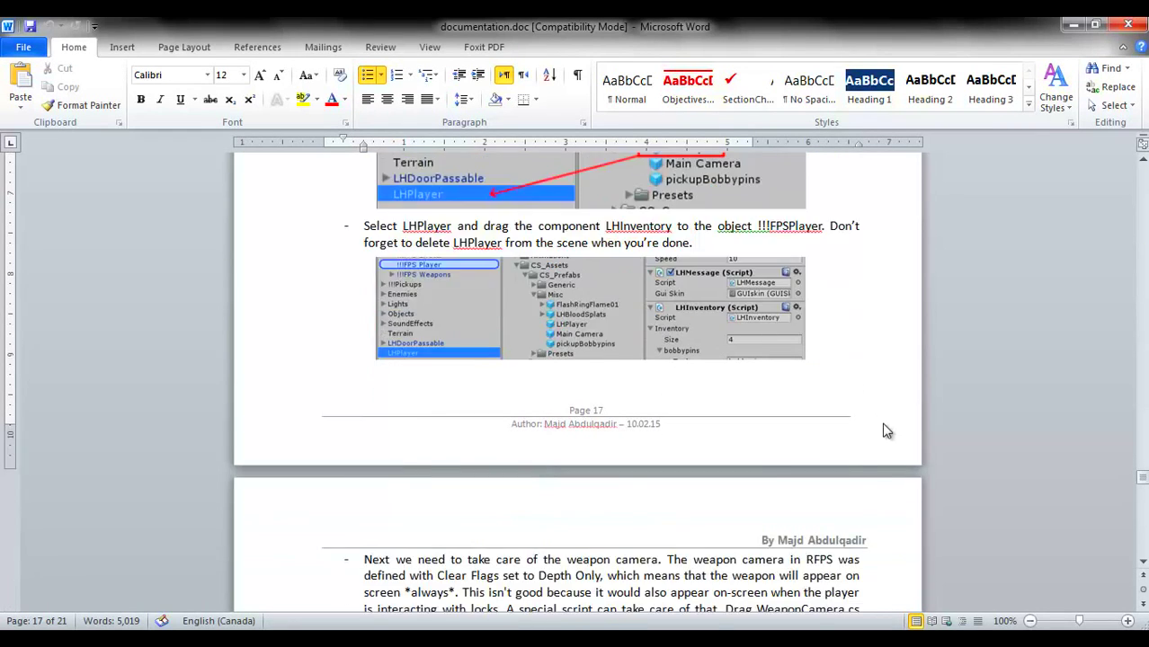
scroll(884, 423, down, 2)
scroll(884, 424, down, 3)
scroll(885, 423, down, 3)
scroll(884, 423, down, 2)
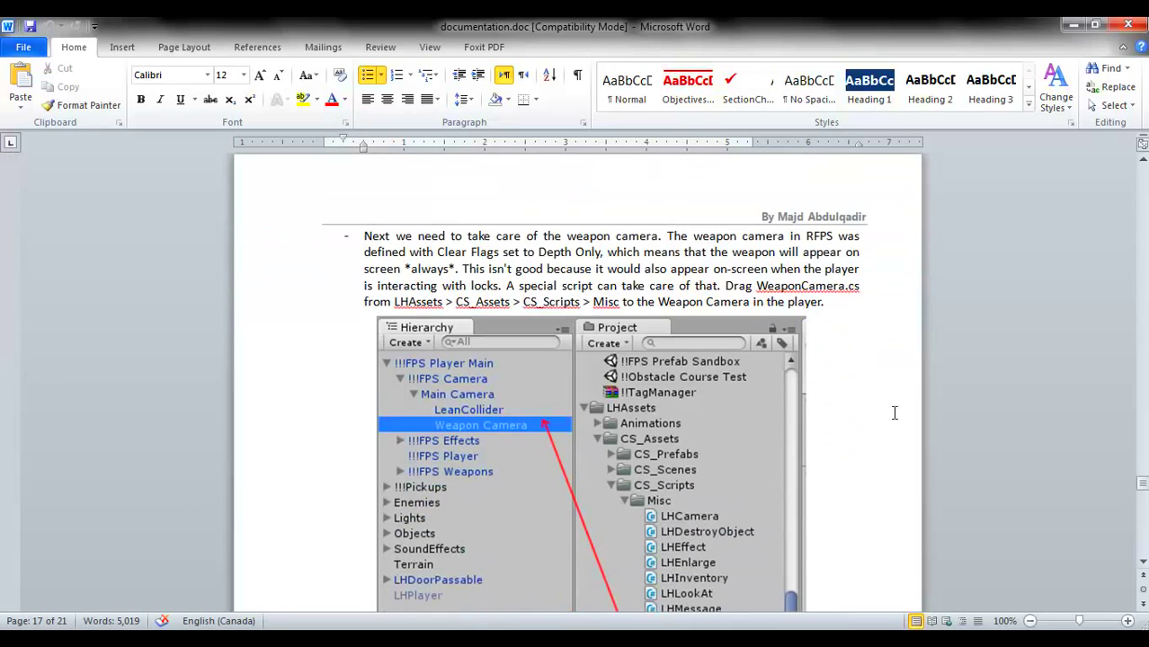
Delete the leftover LHPlayer object from the scene and check the guide.
click(1072, 25)
click(574, 264)
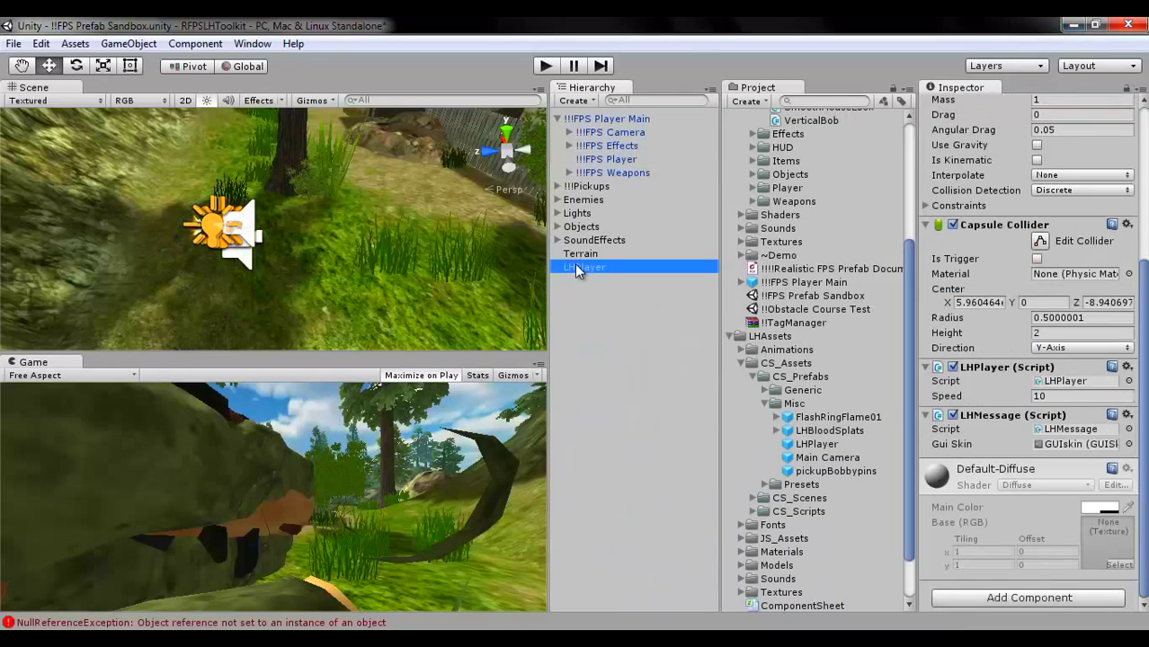
key(Delete)
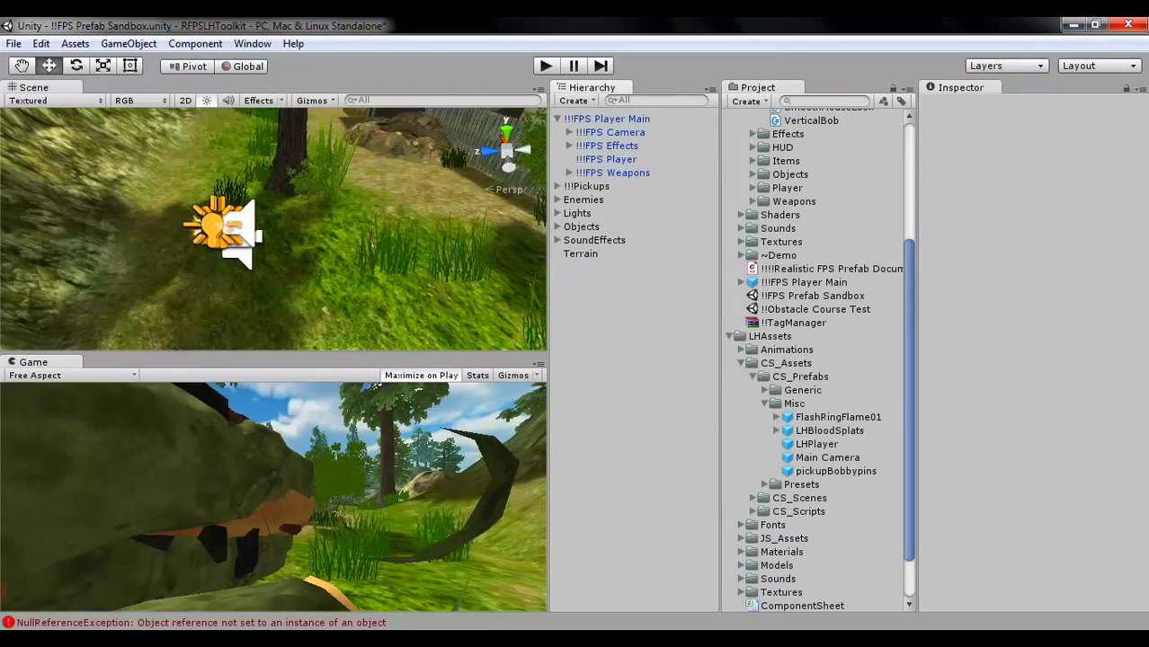
key(alt+Tab)
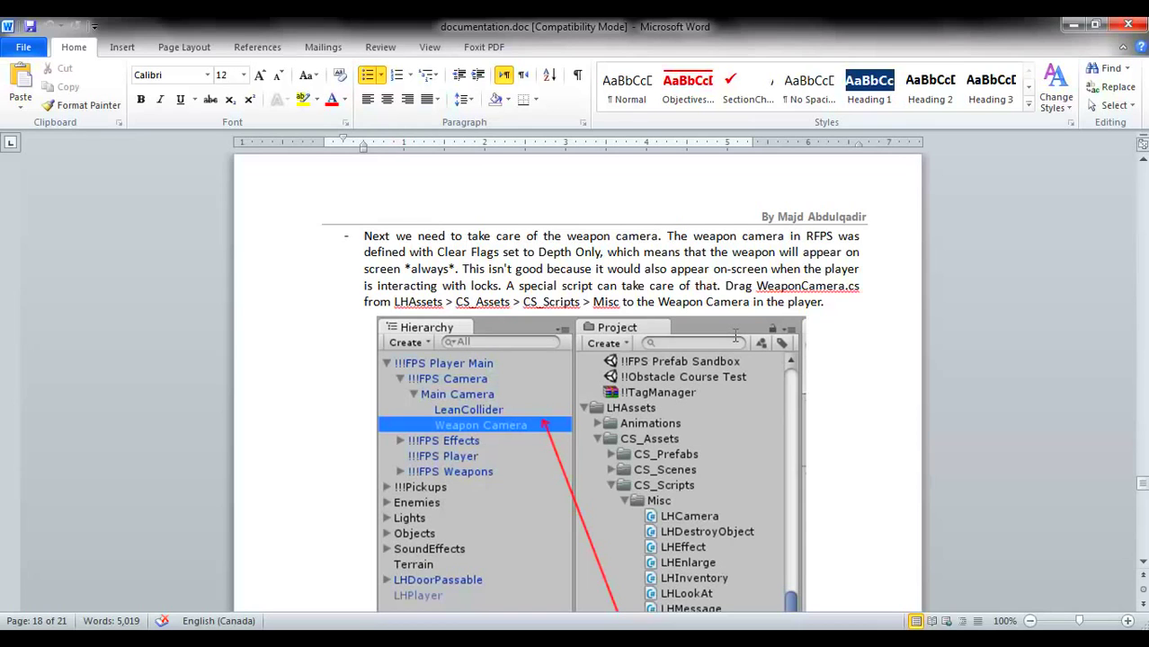
scroll(734, 336, down, 3)
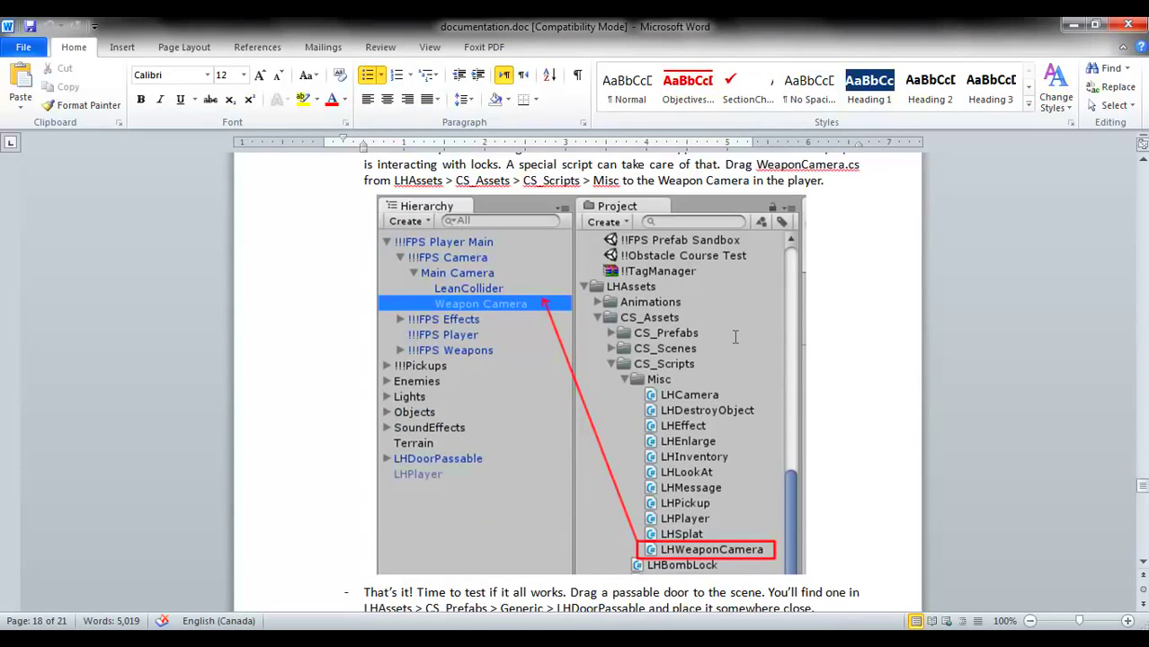
Drag LHWeaponCamera from CS_Scripts > Misc onto the Weapon Camera object.
key(alt+Tab)
scroll(895, 419, down, 3)
scroll(897, 491, down, 3)
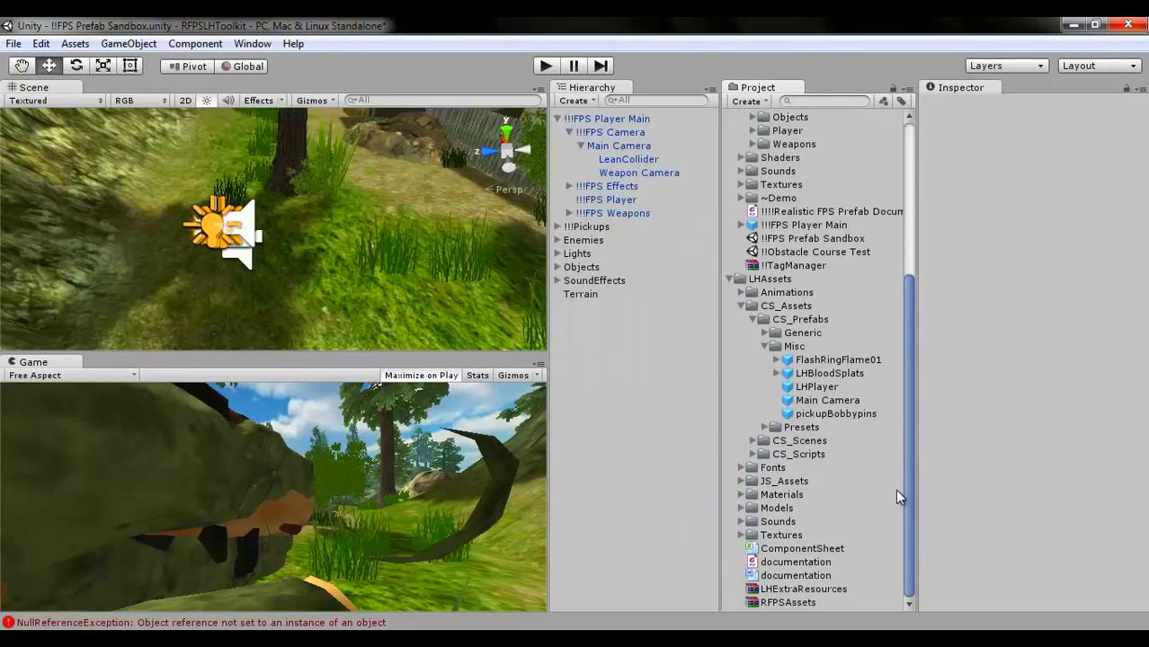
click(753, 452)
scroll(764, 458, down, 2)
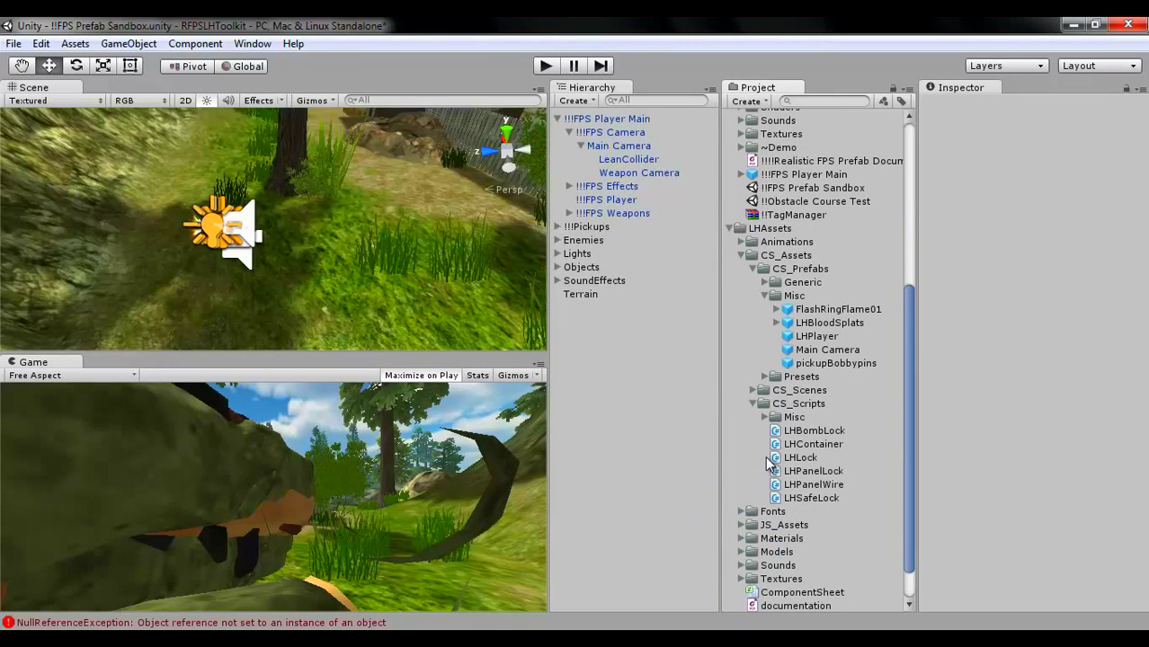
click(764, 417)
scroll(768, 431, down, 4)
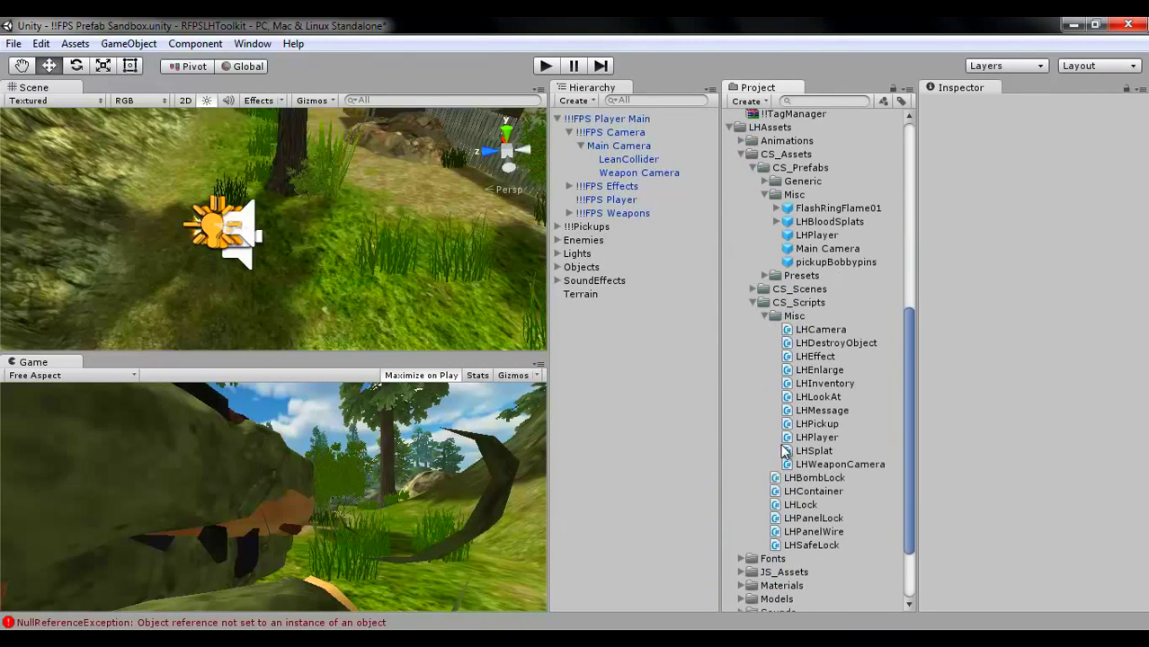
drag(836, 466, 659, 172)
click(659, 173)
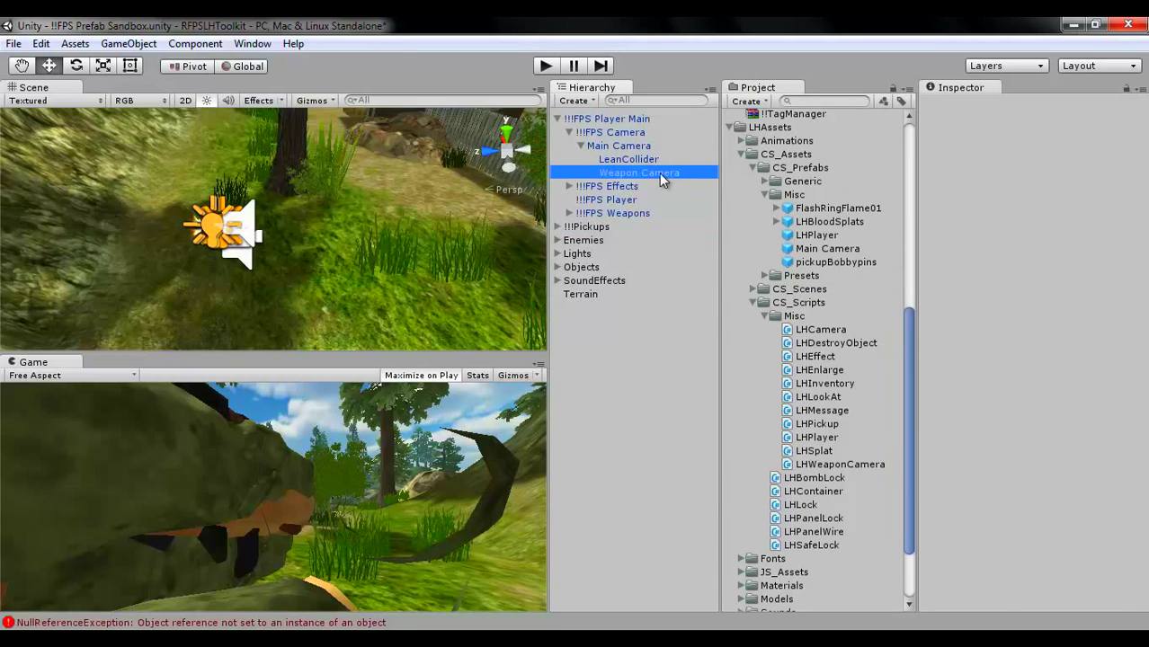
drag(1145, 331, 1145, 344)
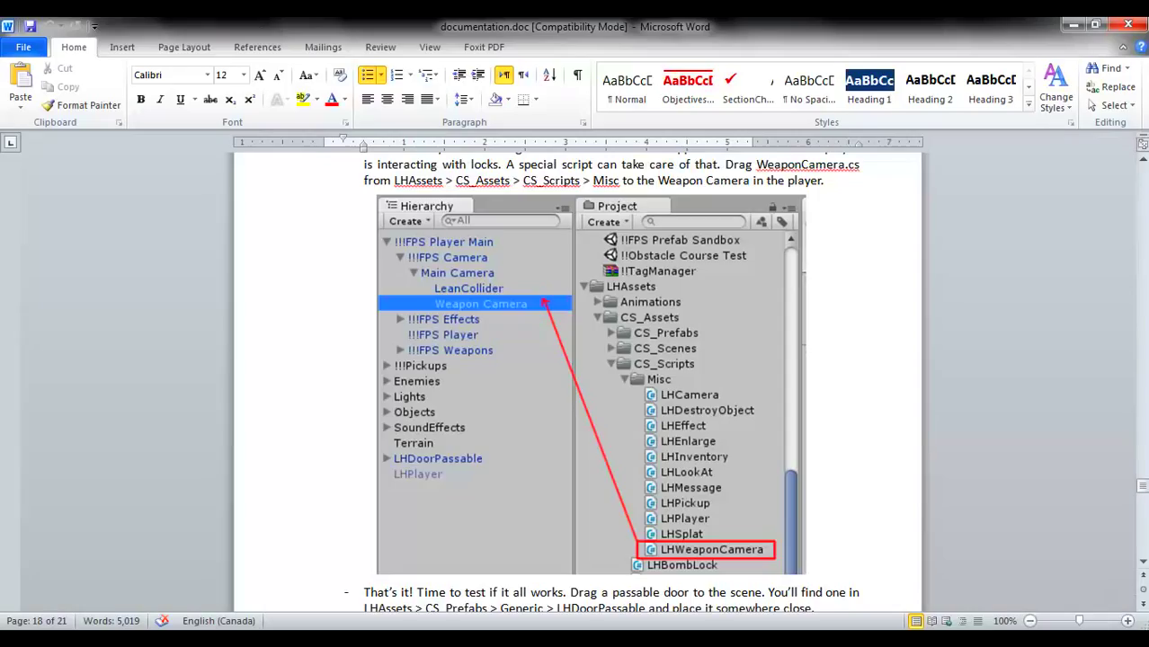
scroll(854, 445, down, 2)
Scroll the guide to the bullet about dragging LHDoorPassable into the scene.
scroll(853, 438, down, 2)
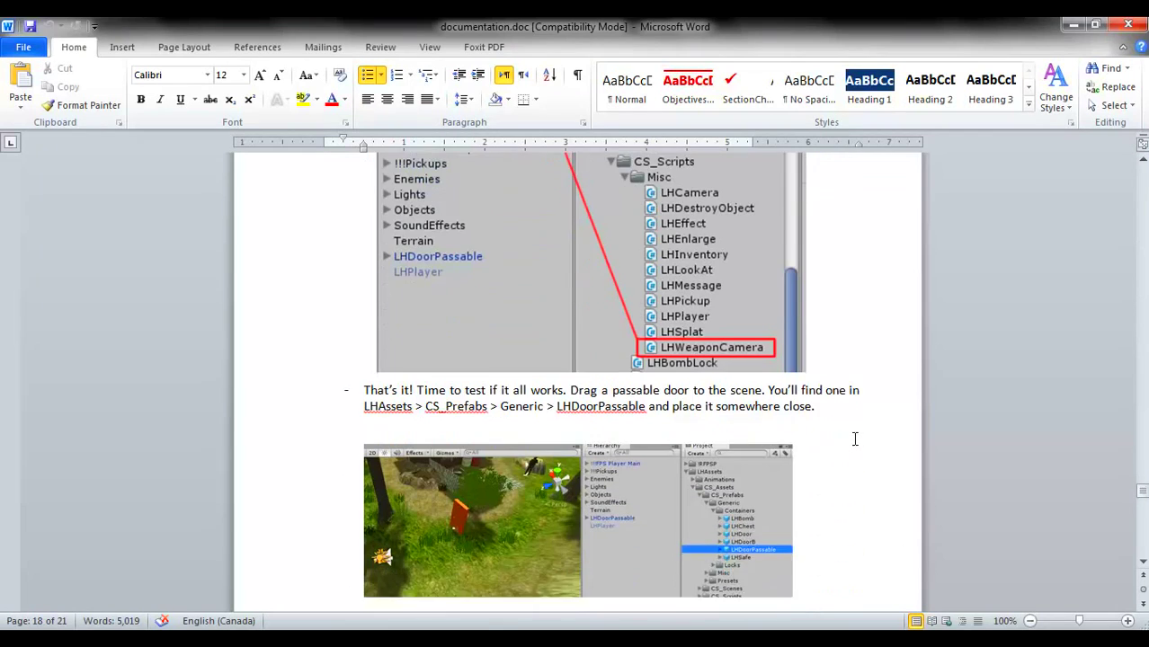
scroll(854, 437, down, 1)
scroll(855, 439, down, 1)
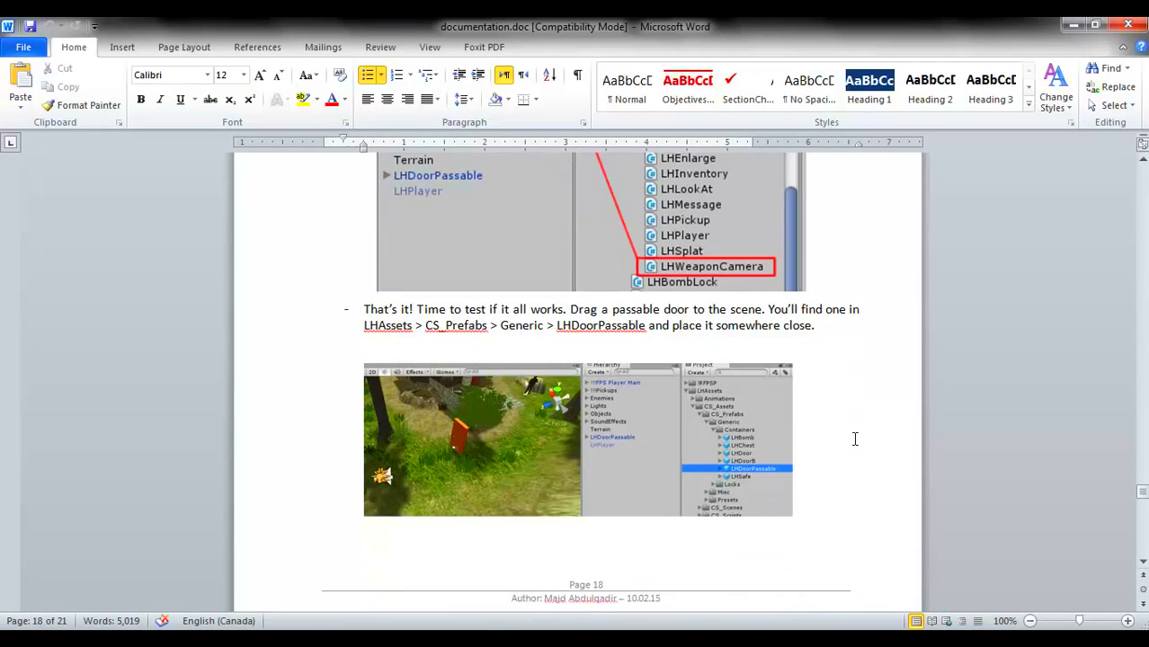
scroll(855, 438, down, 2)
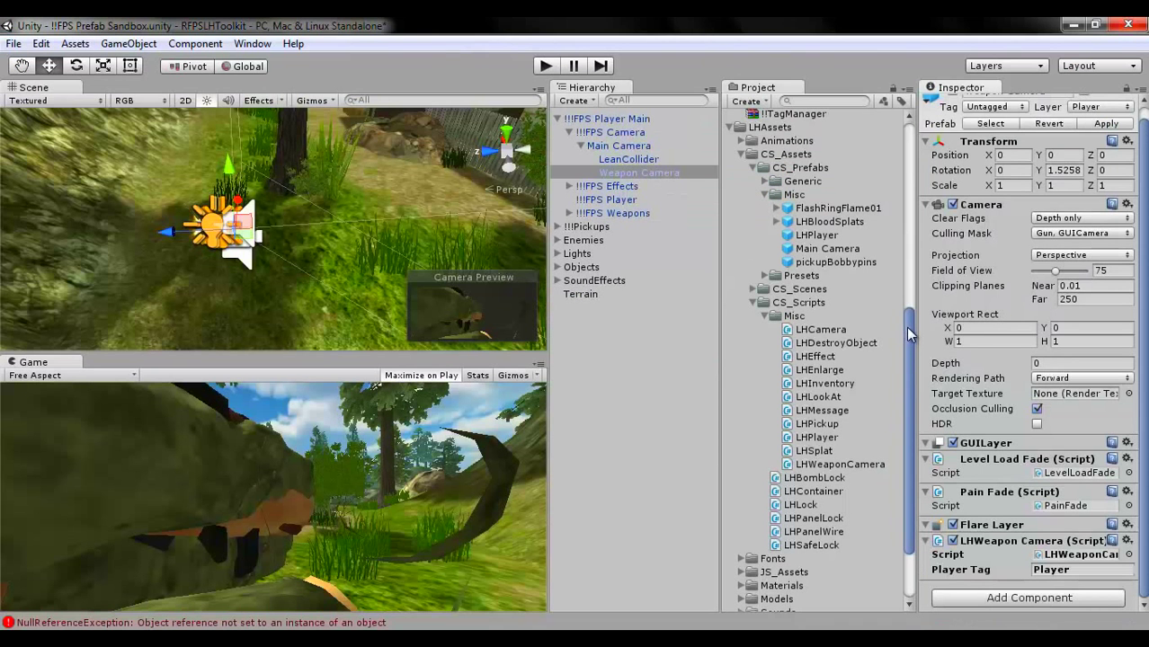
Place LHDoorPassable from Generic > Containers, raise it to Y 16, and start Play.
click(765, 181)
click(774, 193)
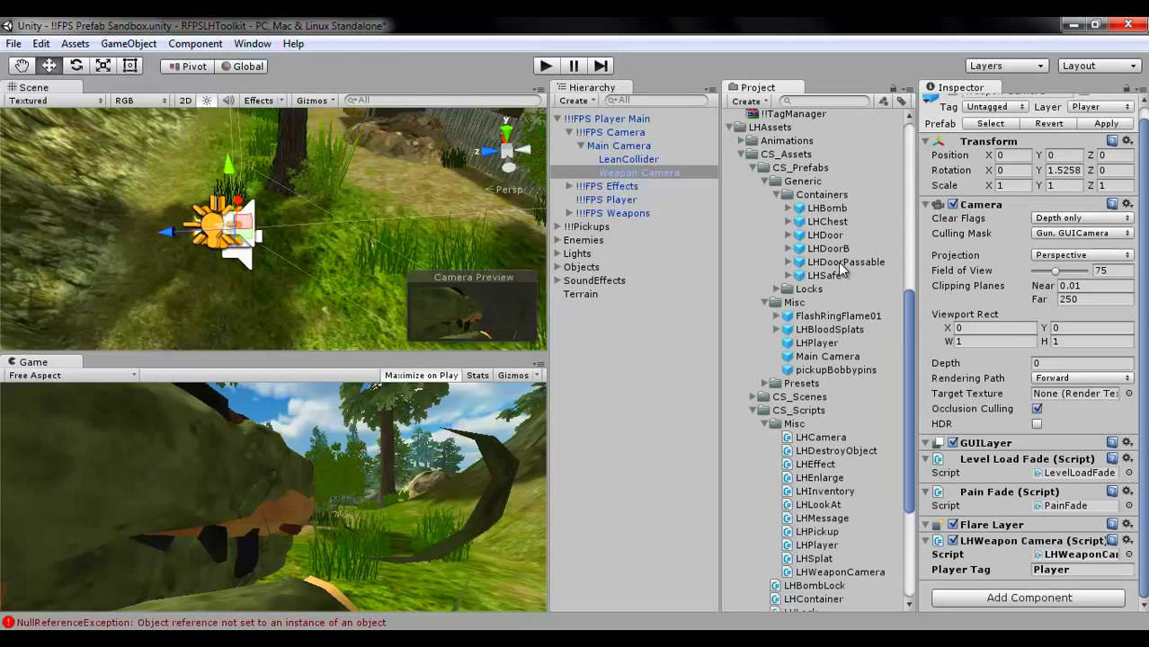
drag(837, 262, 615, 332)
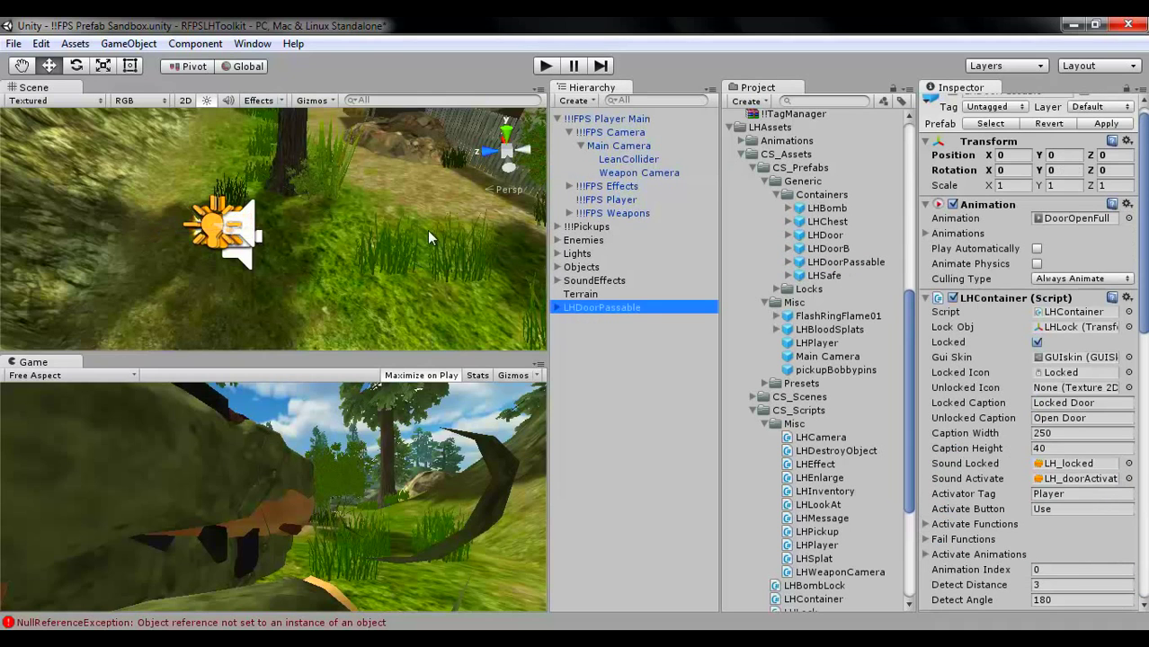
key(f)
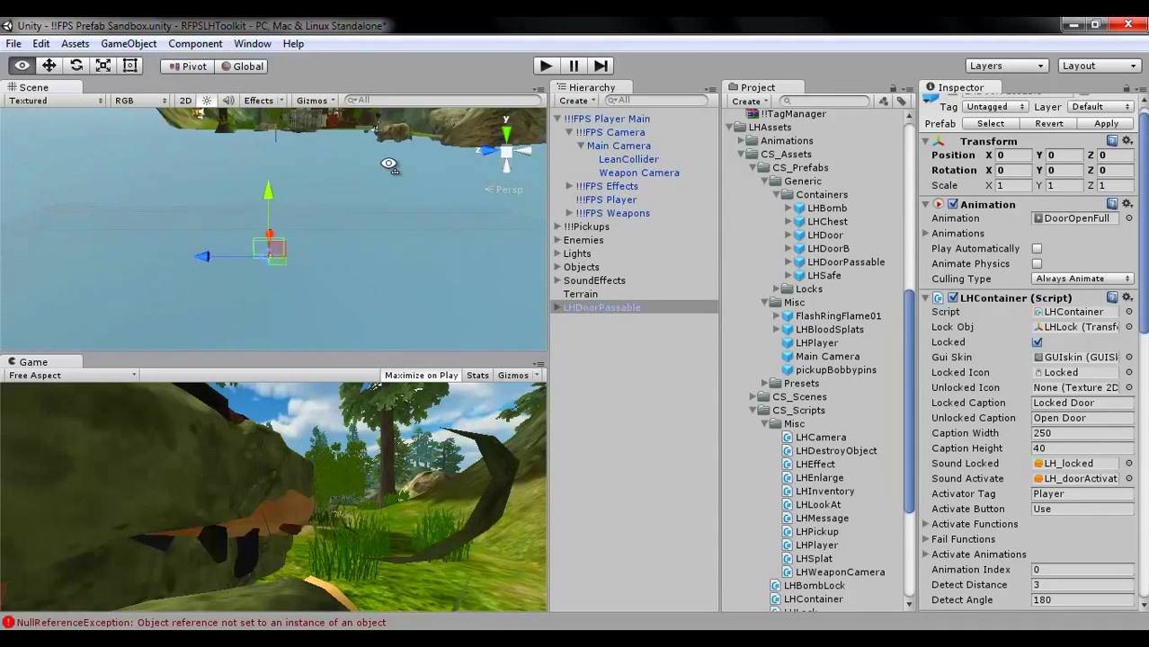
scroll(302, 192, down, 5)
mouse_move(275, 199)
mouse_down()
mouse_move(293, 126)
mouse_move(368, 204)
mouse_move(599, 203)
mouse_up()
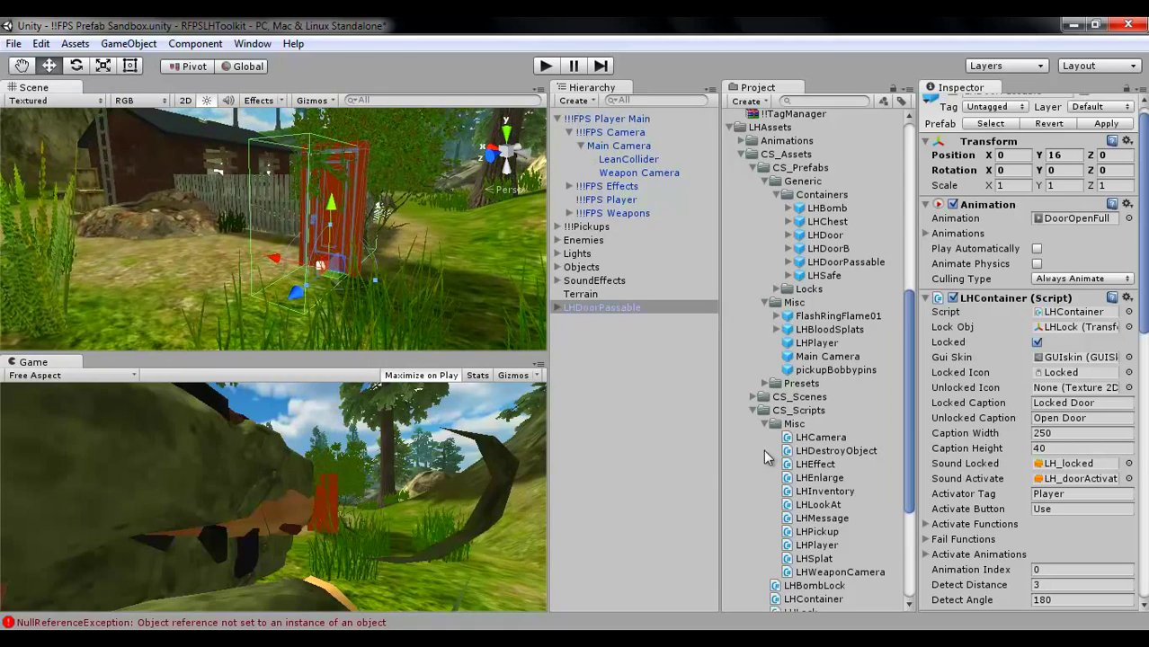
click(545, 65)
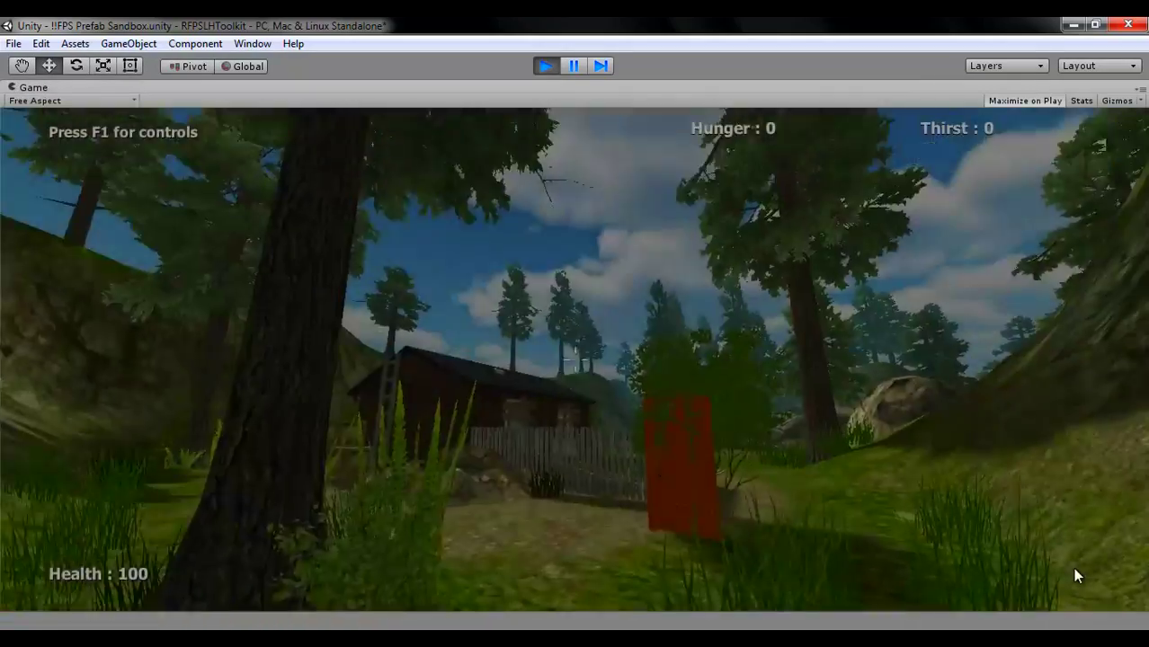
Walk to the red door, pick its lock by turning the cylinder with D, and open it.
click(1073, 567)
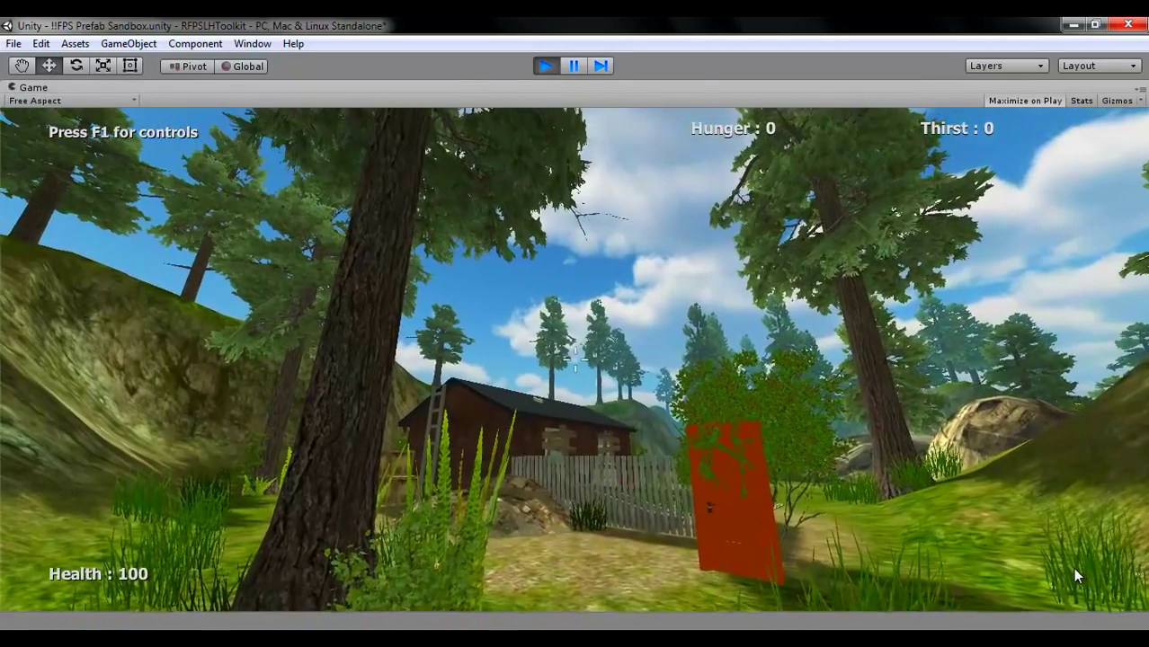
key(w)
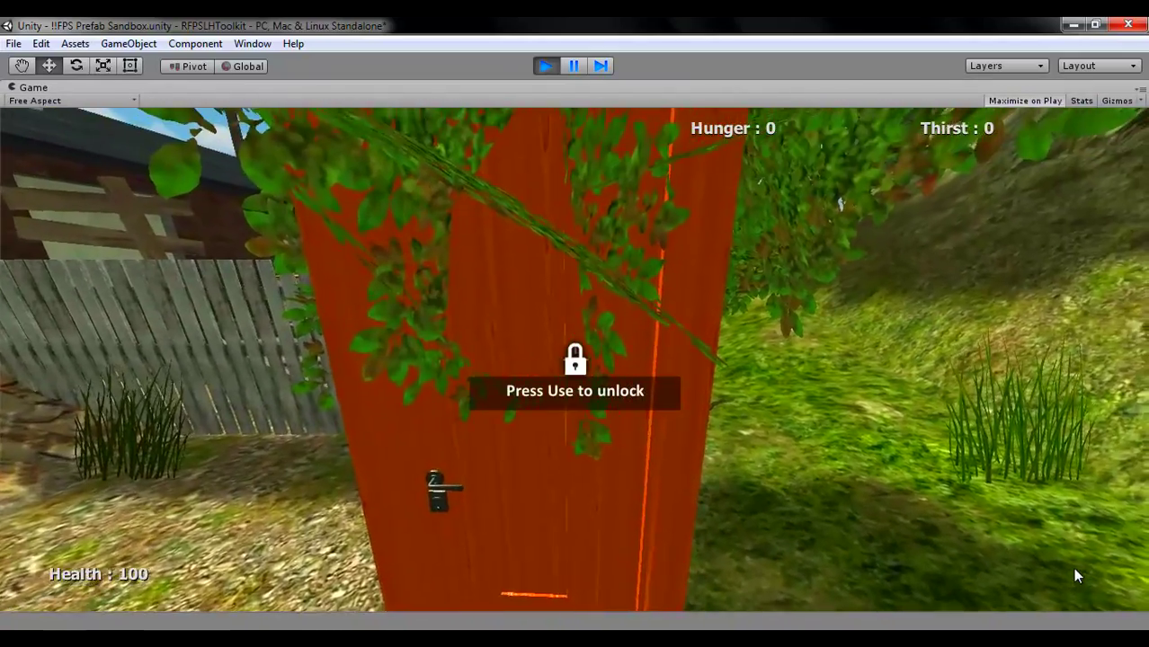
key(f)
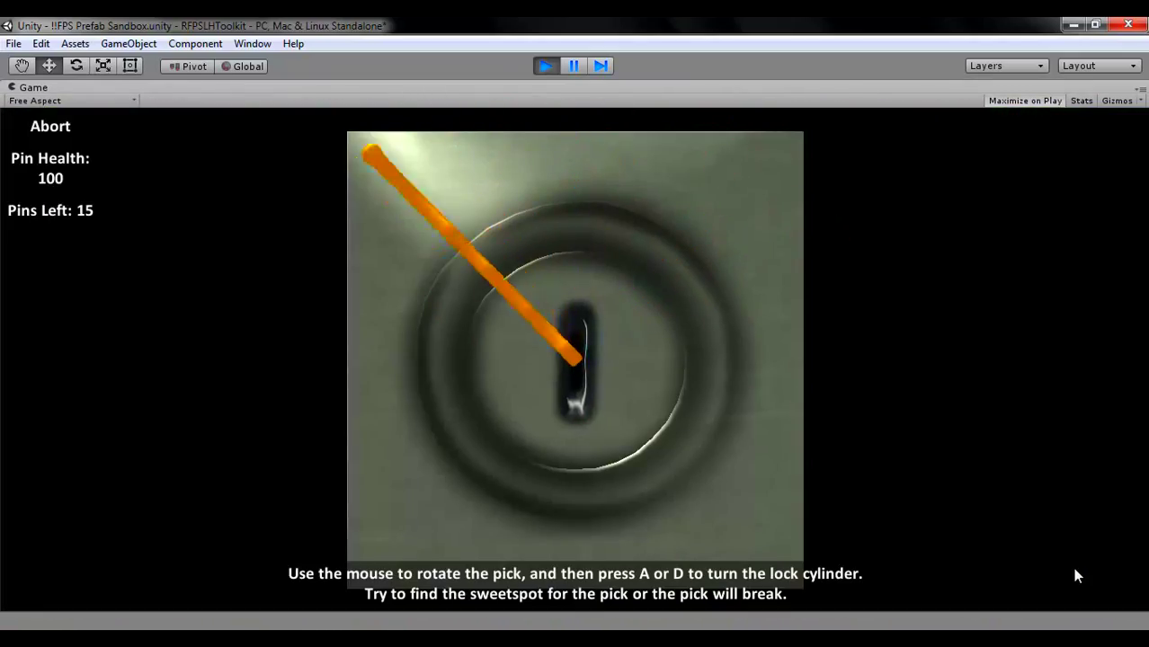
key(d)
key(d)
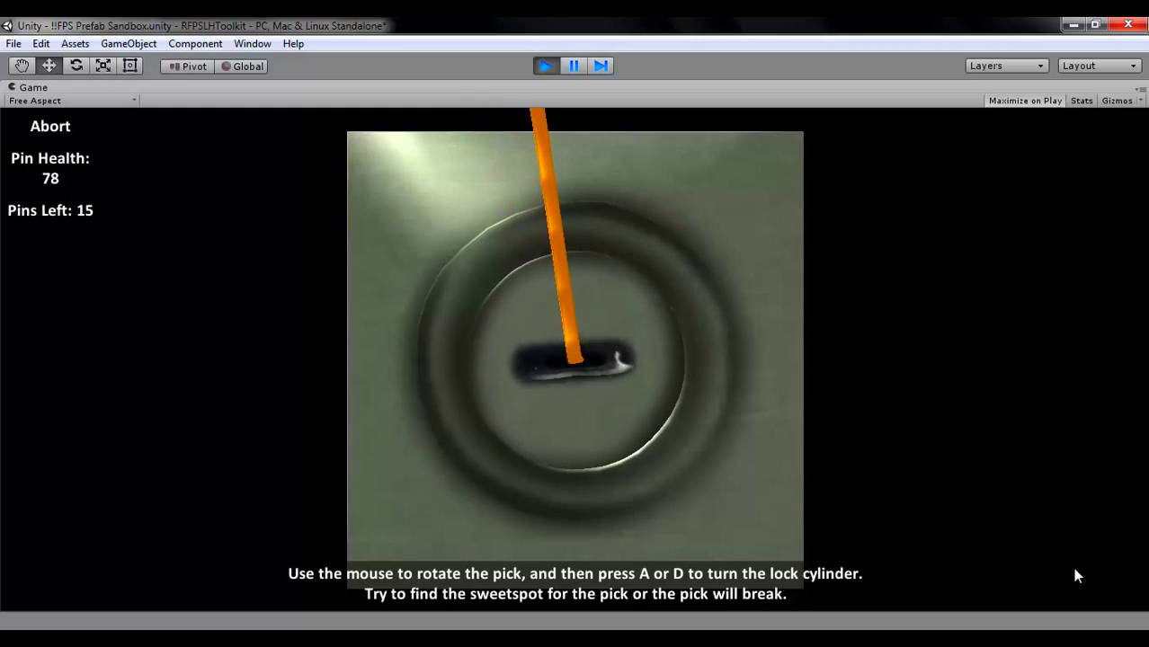
key(d)
key(f)
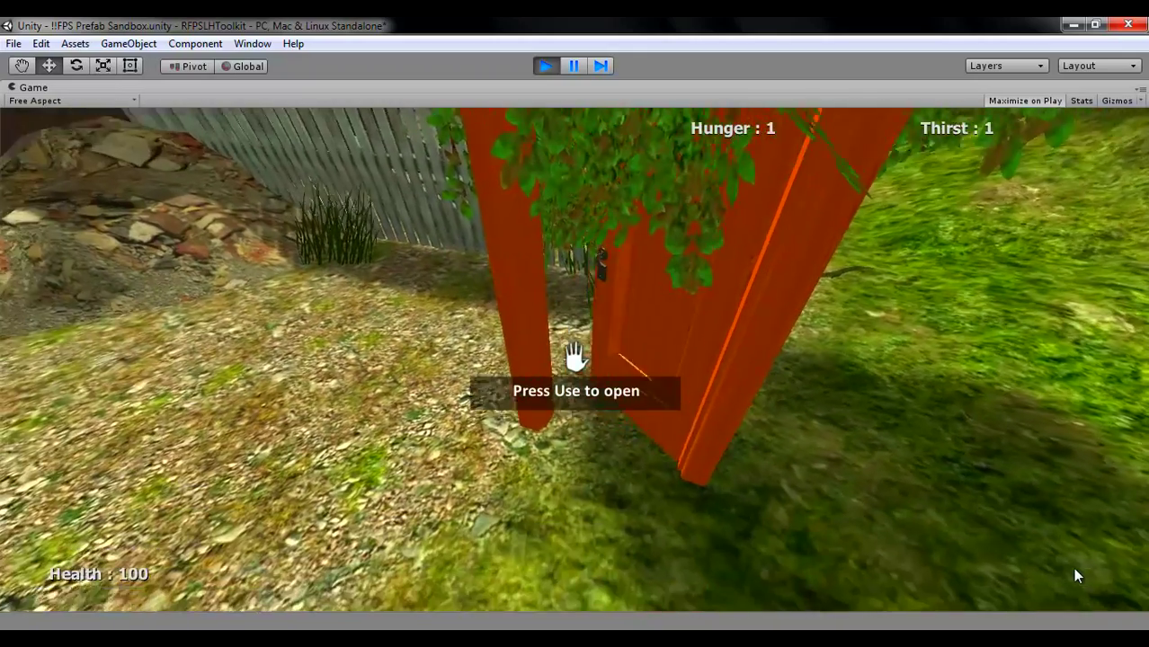
Walk through the opened door, look back at it, then stop play mode.
key(w)
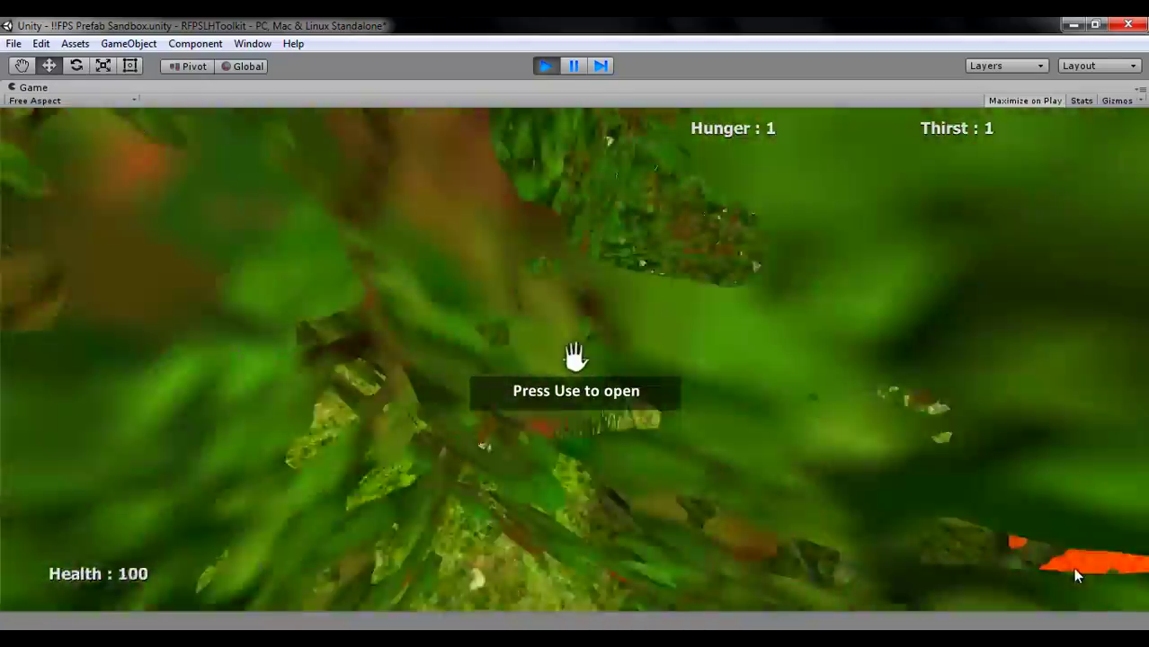
key(w)
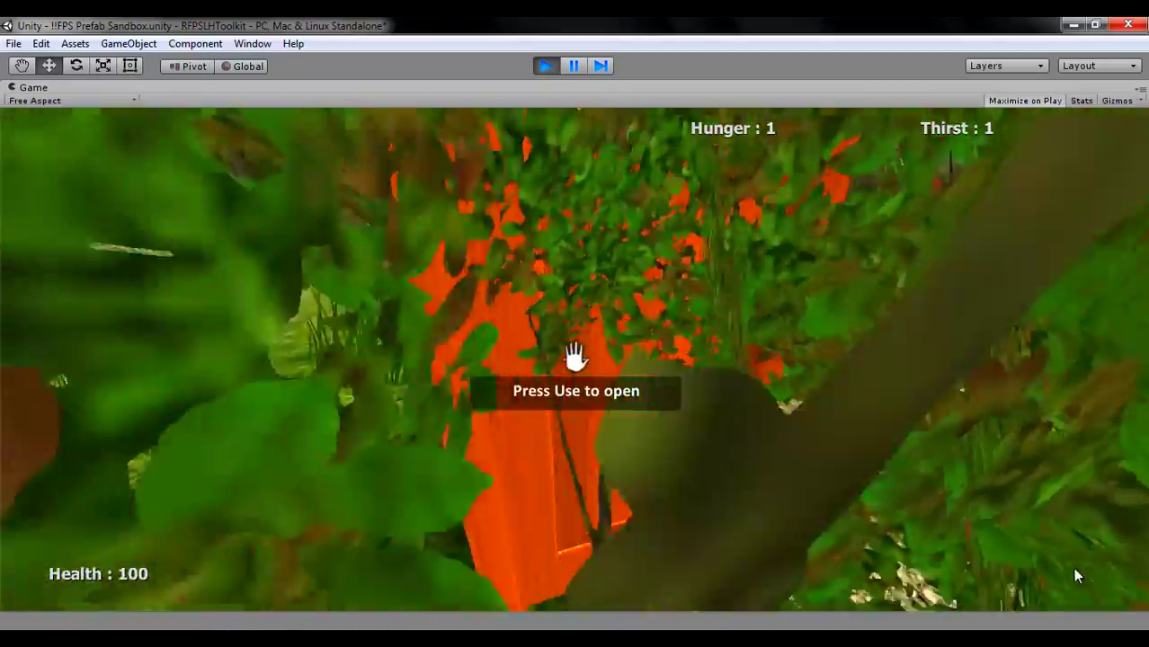
key(w)
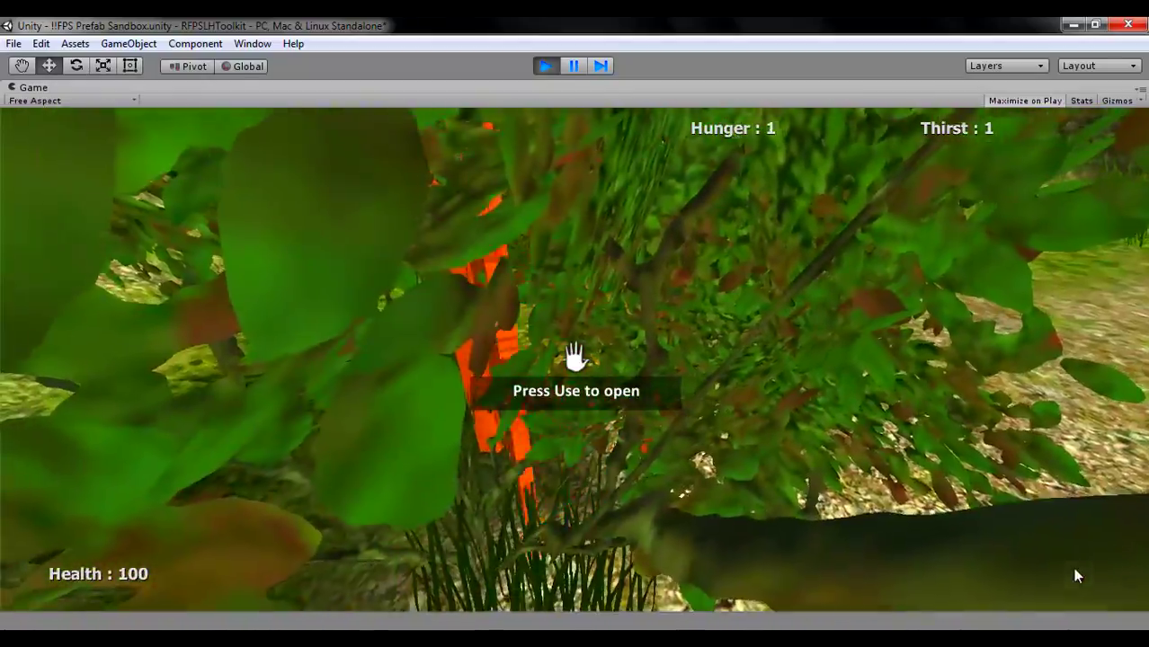
key(s)
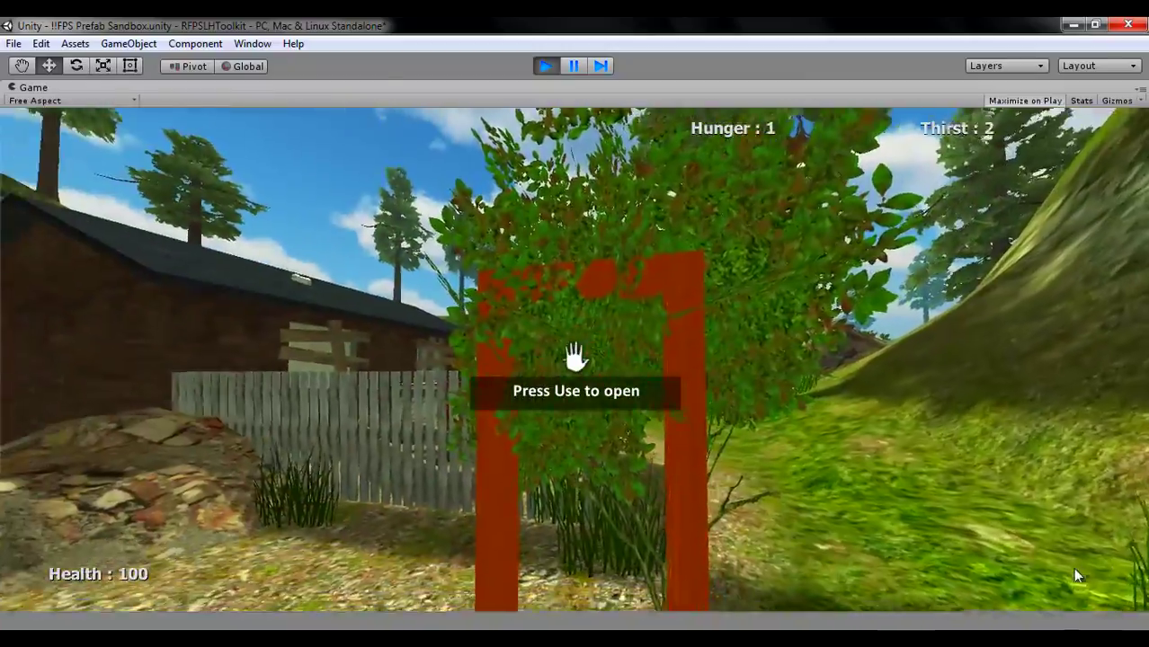
key(s)
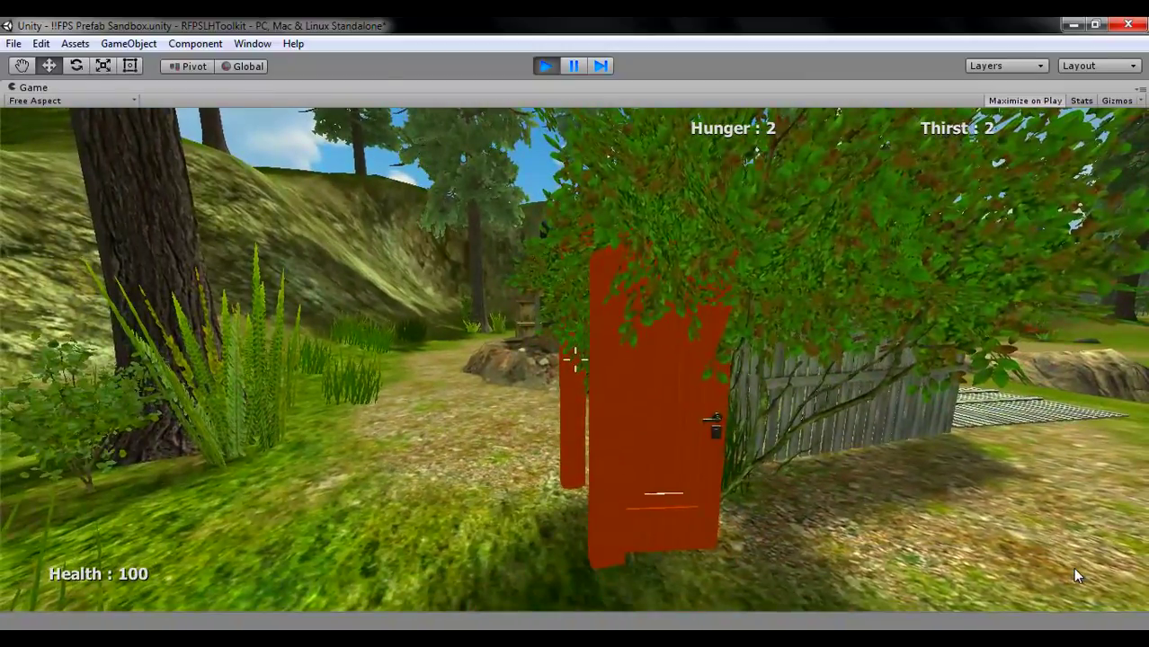
key(s)
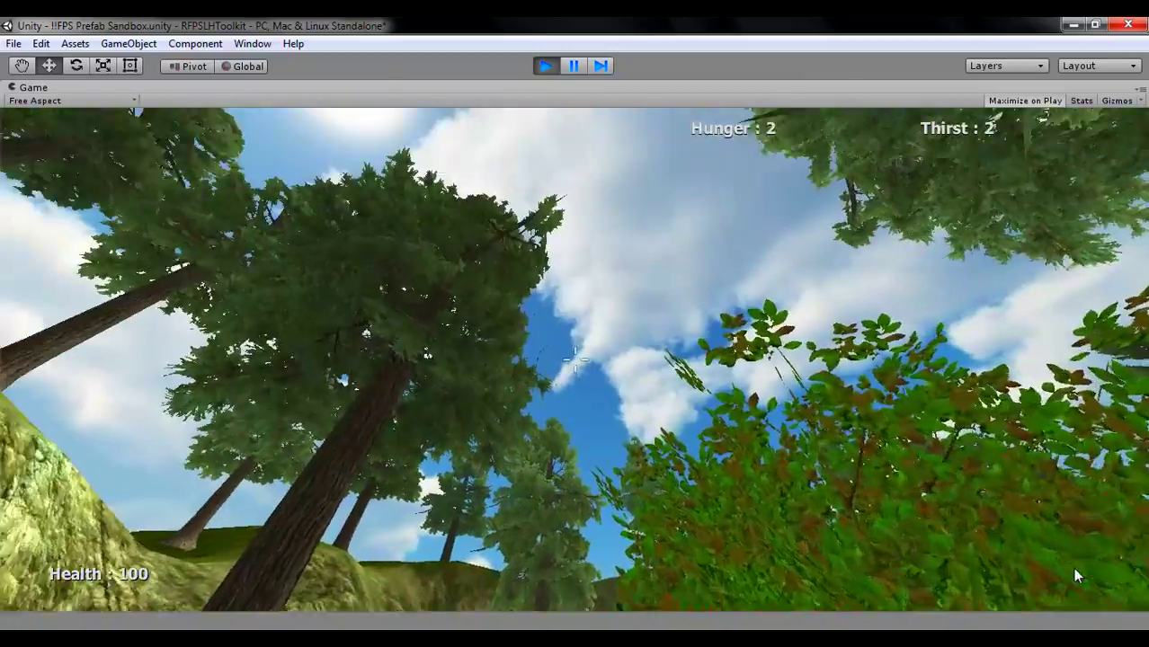
key(ctrl+p)
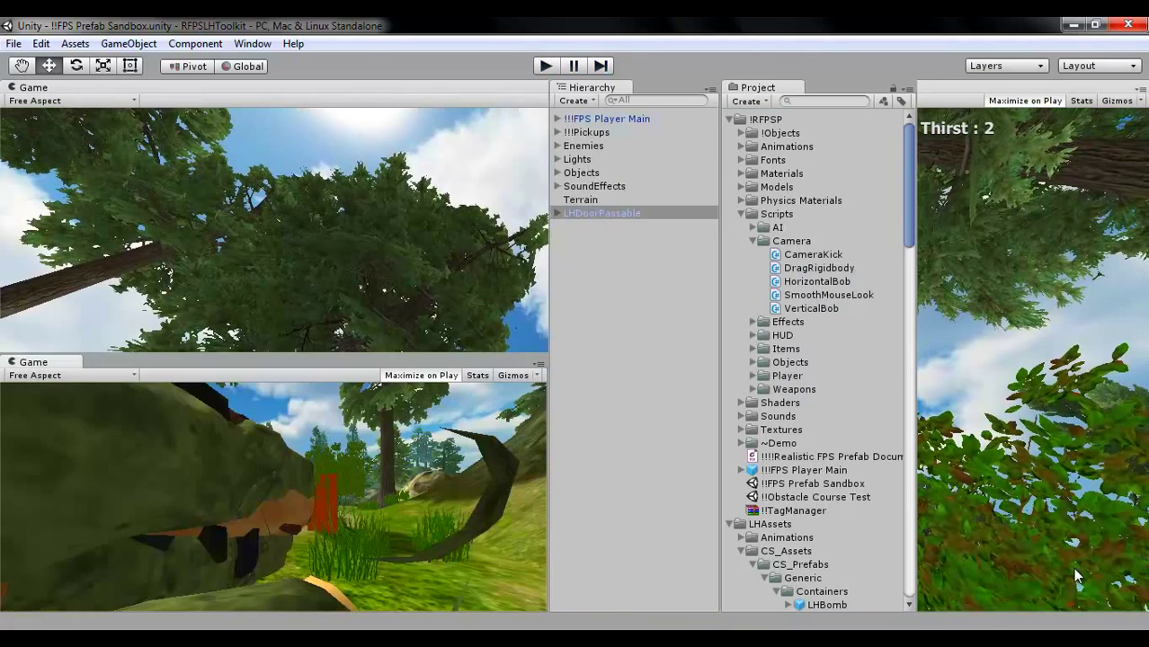
scroll(1072, 567, down, 3)
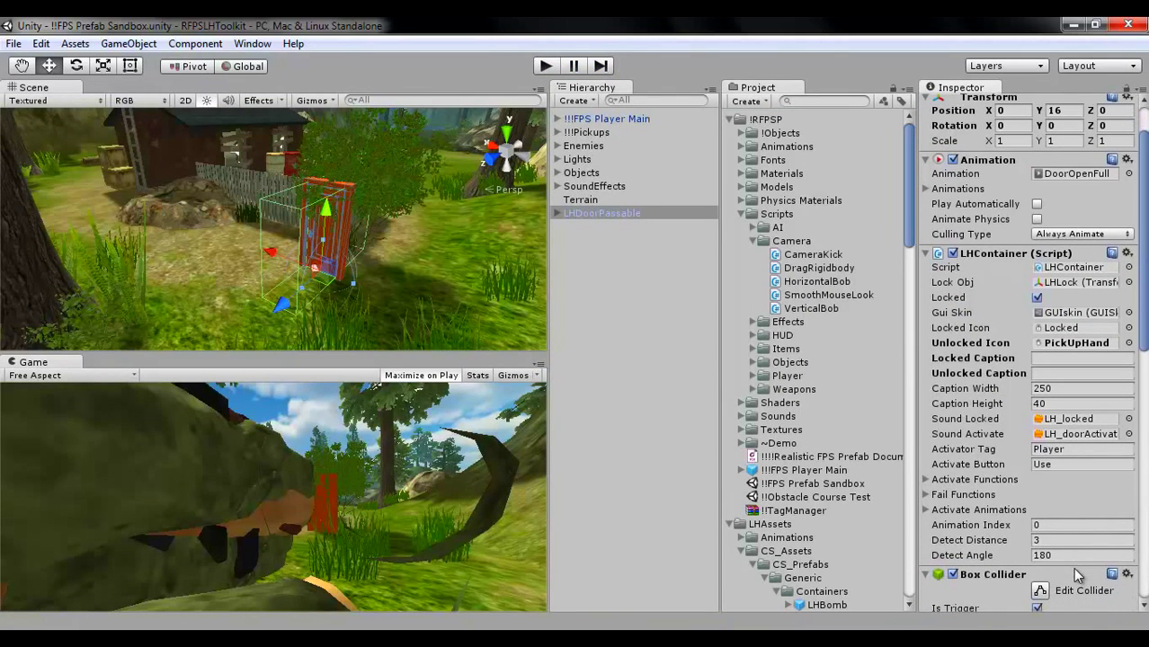
key(alt+Tab)
scroll(1072, 567, down, 4)
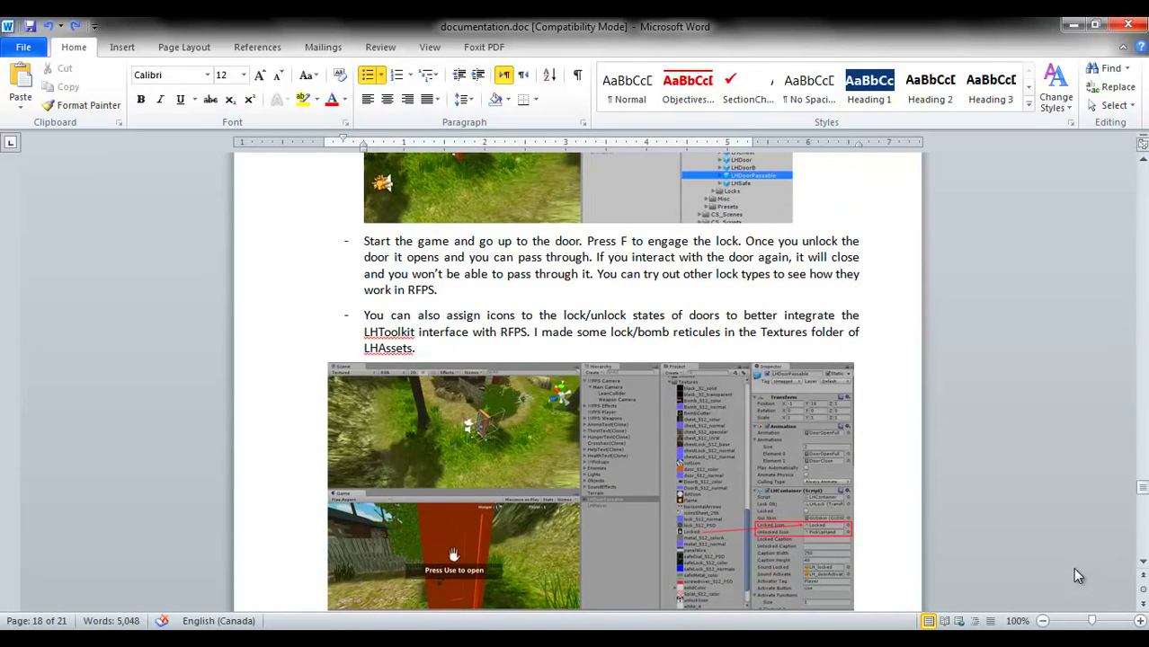
Scroll the guide to the bullet on assigning lock and unlock icons to doors.
scroll(1078, 575, down, 2)
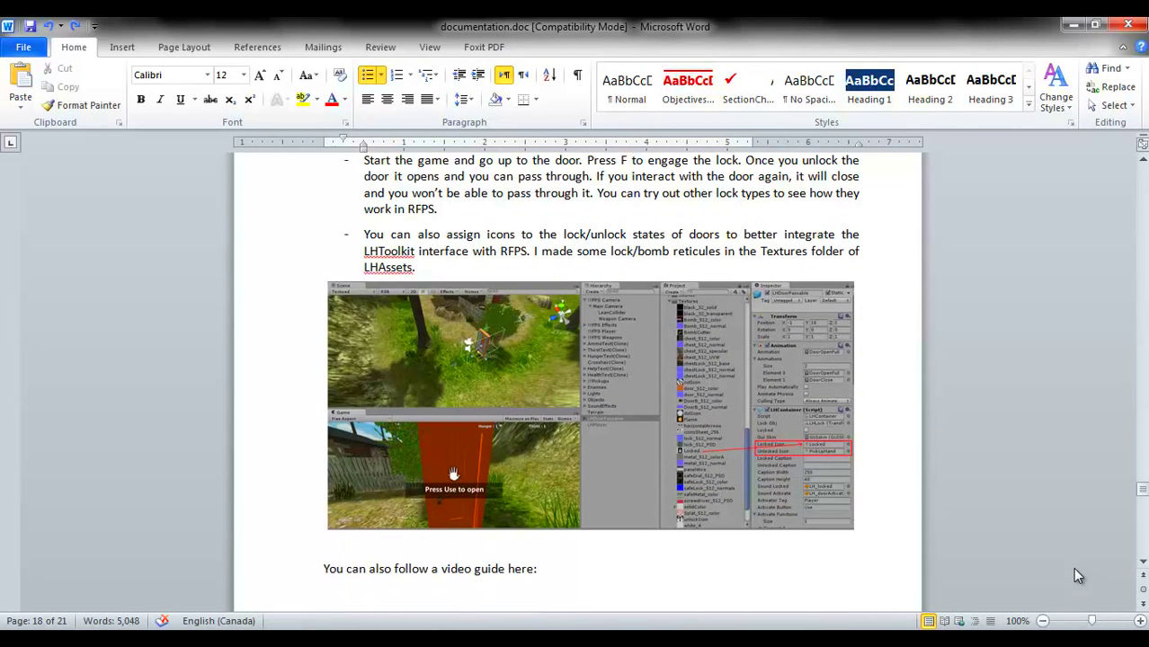
scroll(1077, 575, up, 2)
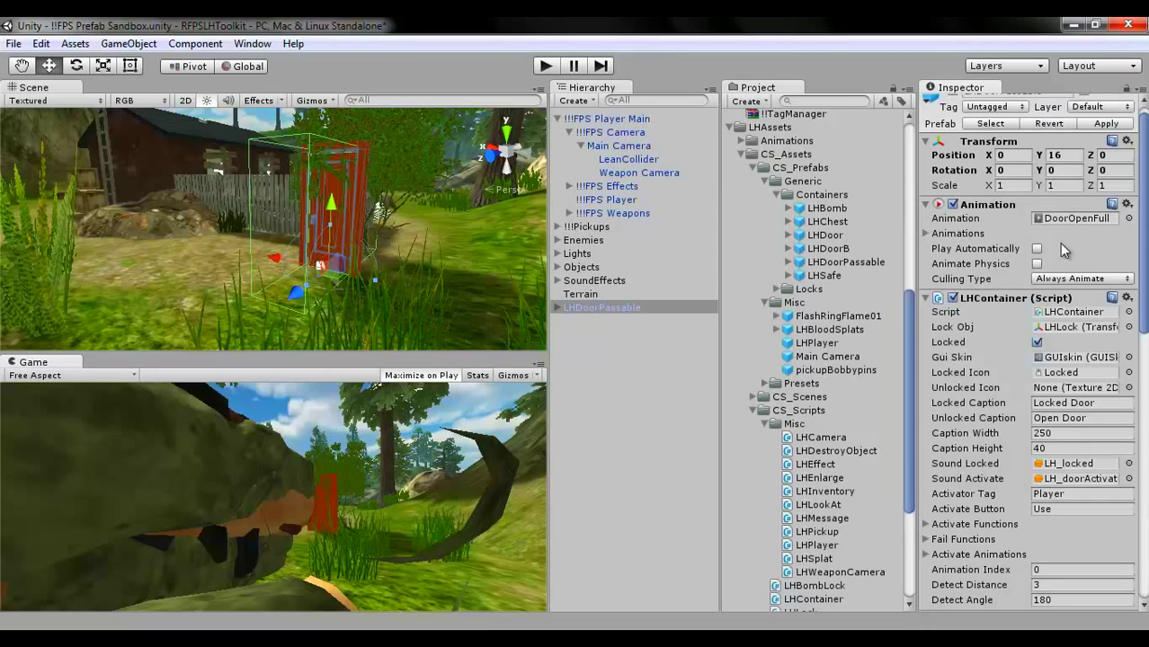
From Textures > !Reticles, assign PickUpHand to the LHContainer's Unlocked Icon field, beside the Locked icon.
scroll(1145, 254, down, 3)
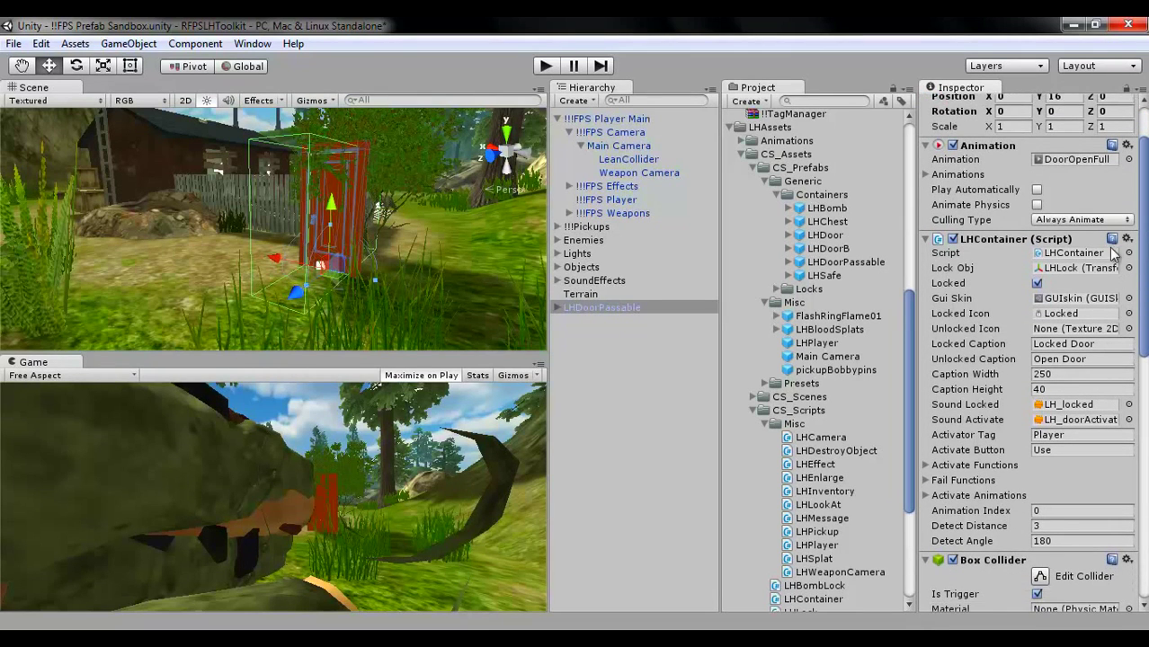
drag(909, 312, 911, 274)
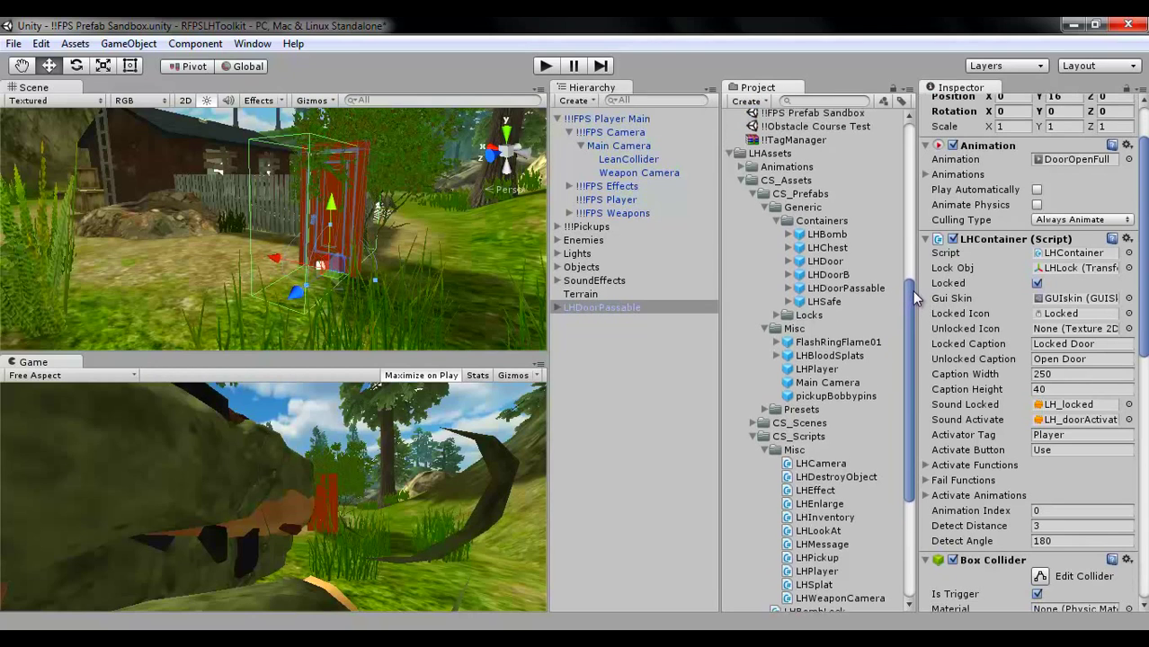
scroll(831, 251, up, 8)
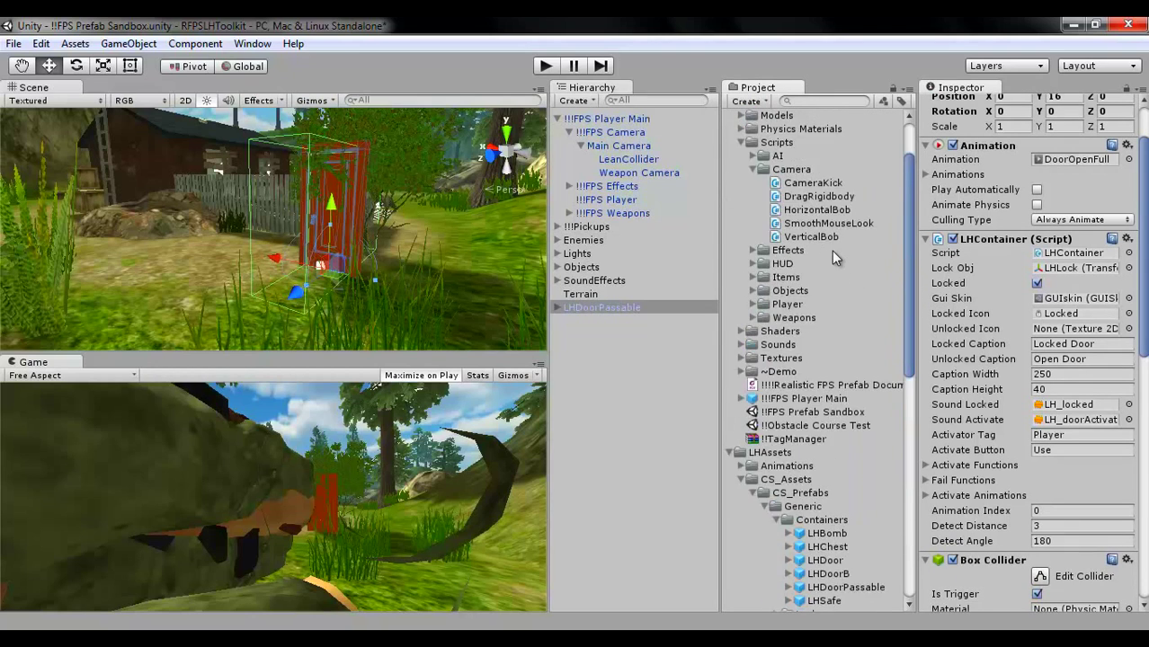
scroll(831, 251, up, 2)
click(740, 408)
scroll(799, 407, down, 2)
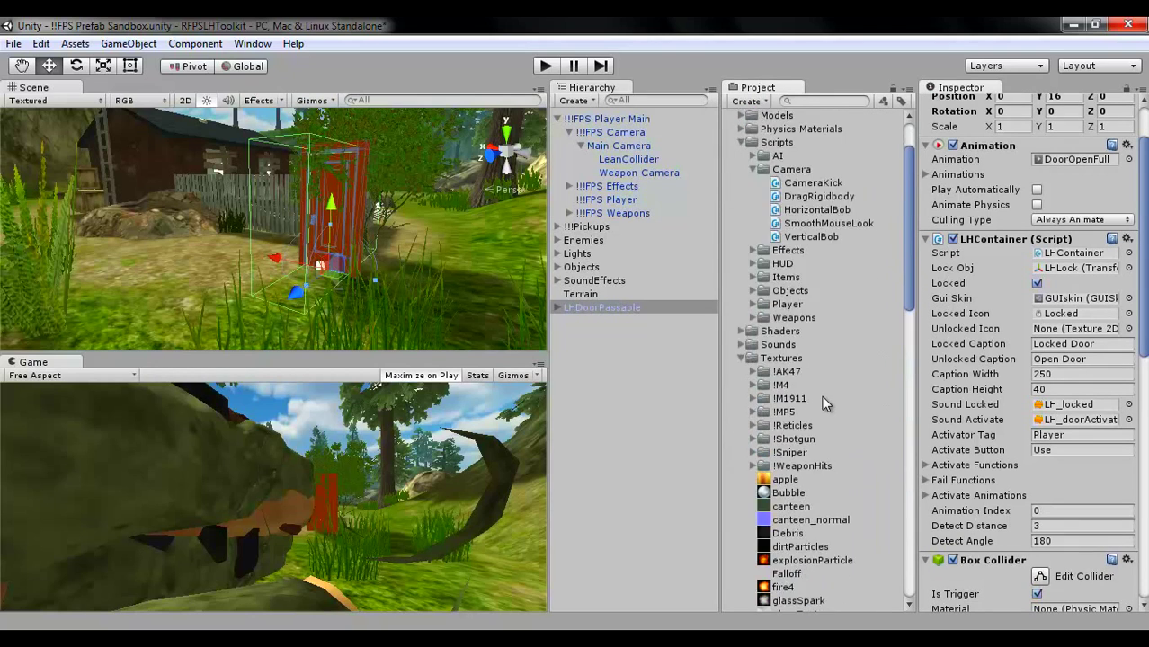
scroll(821, 395, down, 3)
click(751, 324)
scroll(764, 314, down, 2)
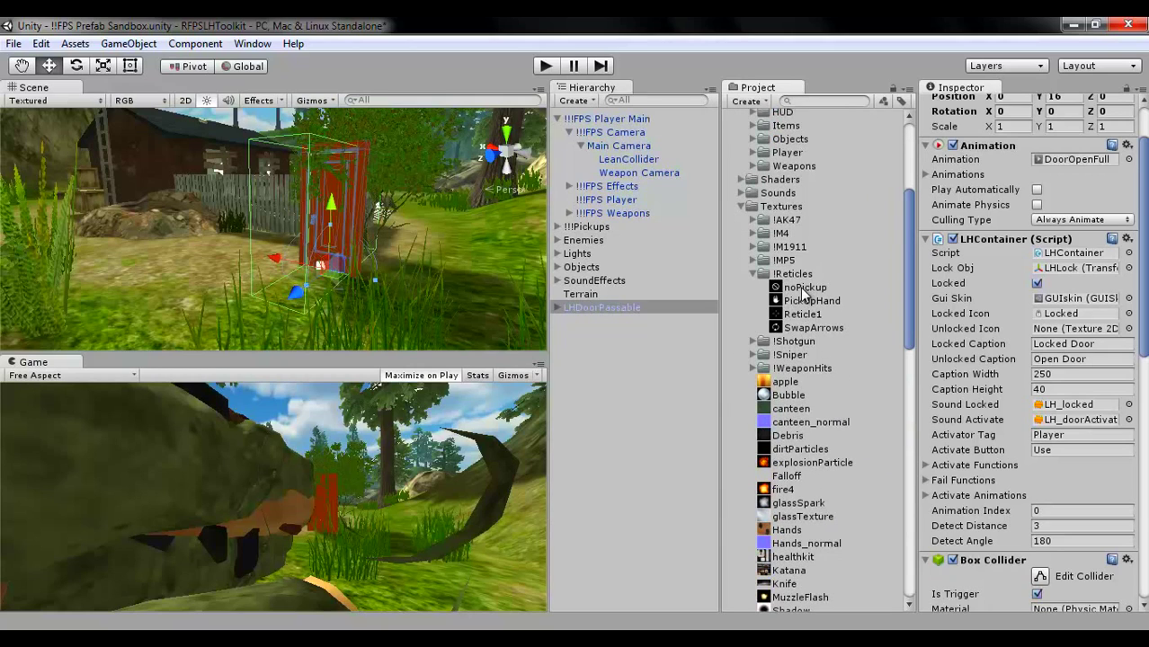
drag(803, 303, 1059, 333)
drag(907, 290, 895, 557)
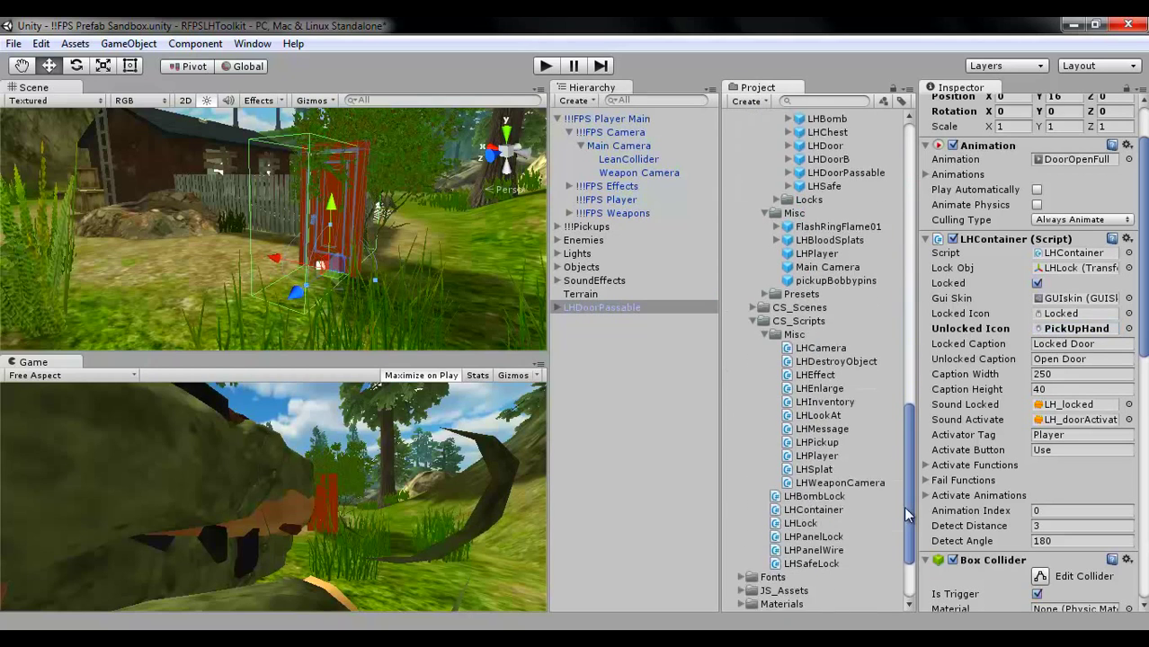
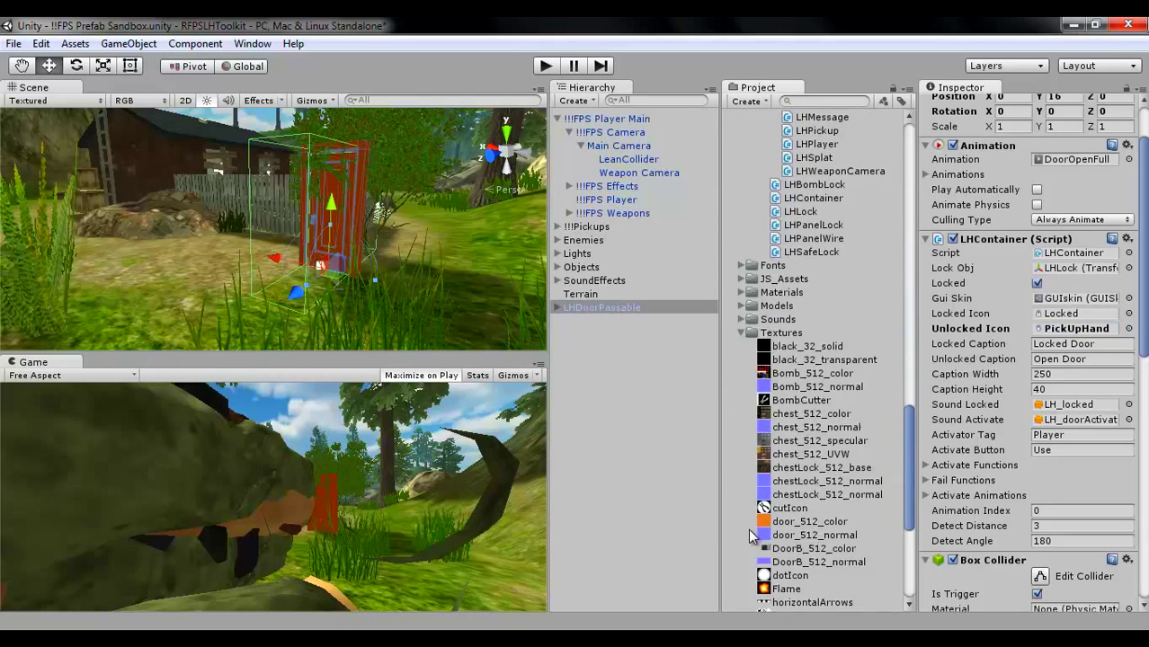
Assign the Locked texture from the Textures folder as the Locked Icon.
scroll(793, 484, down, 3)
scroll(822, 505, down, 1)
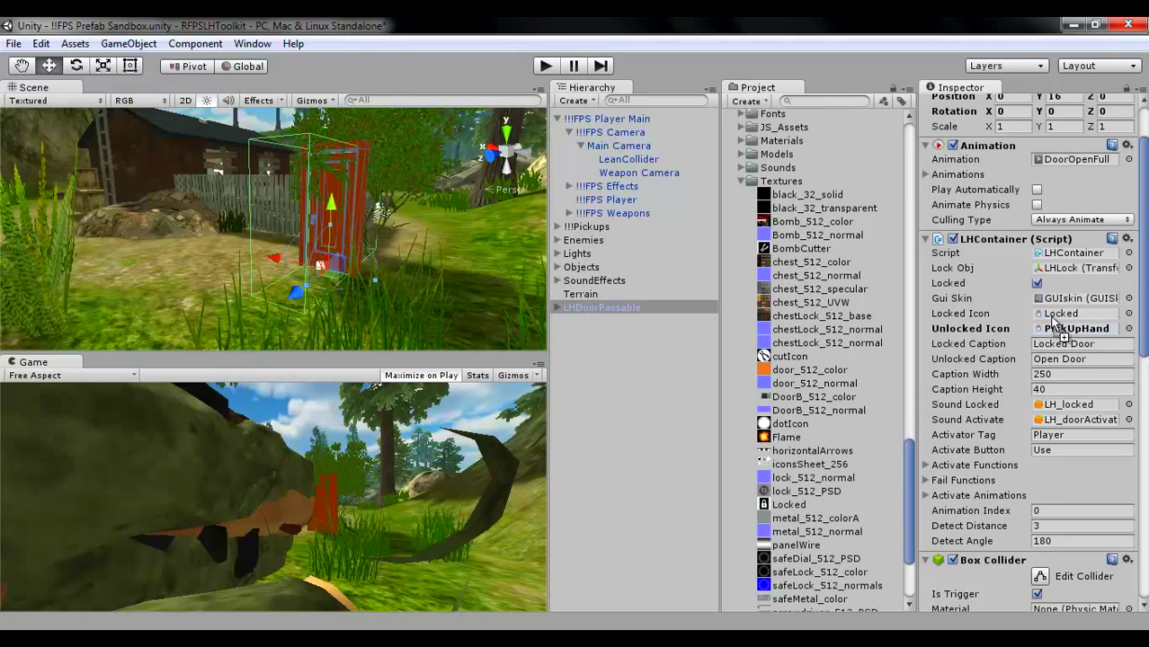
drag(789, 505, 1060, 315)
Erase the 'Locked Door' text so the Locked Caption is empty.
click(1073, 344)
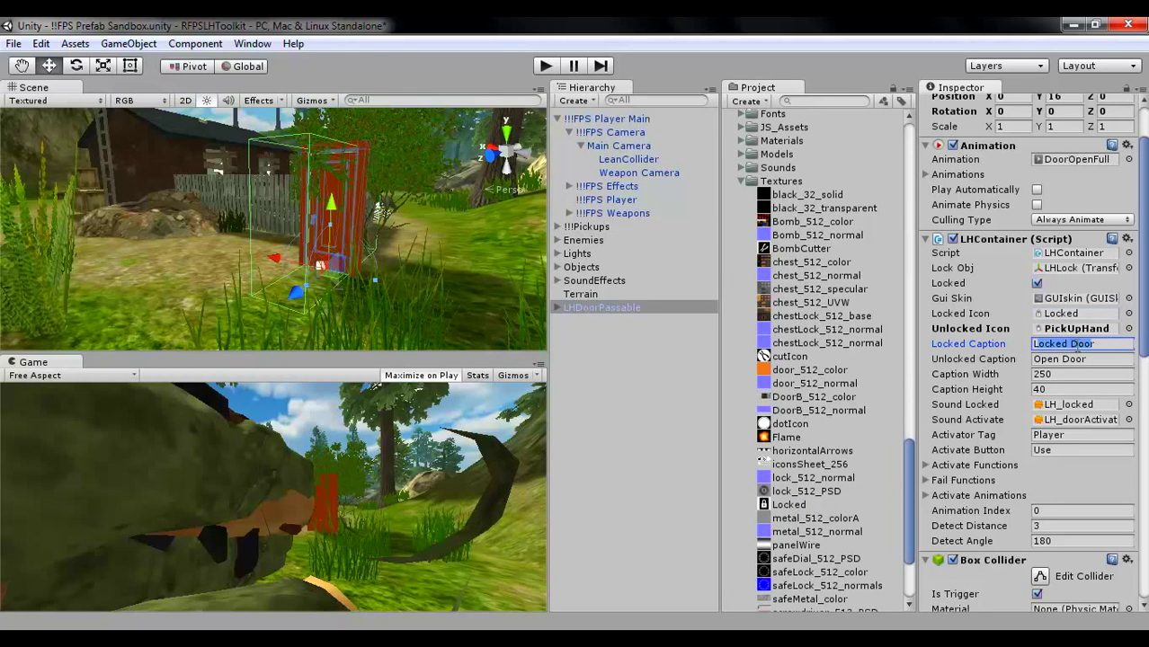
key(BackSpace)
click(1092, 360)
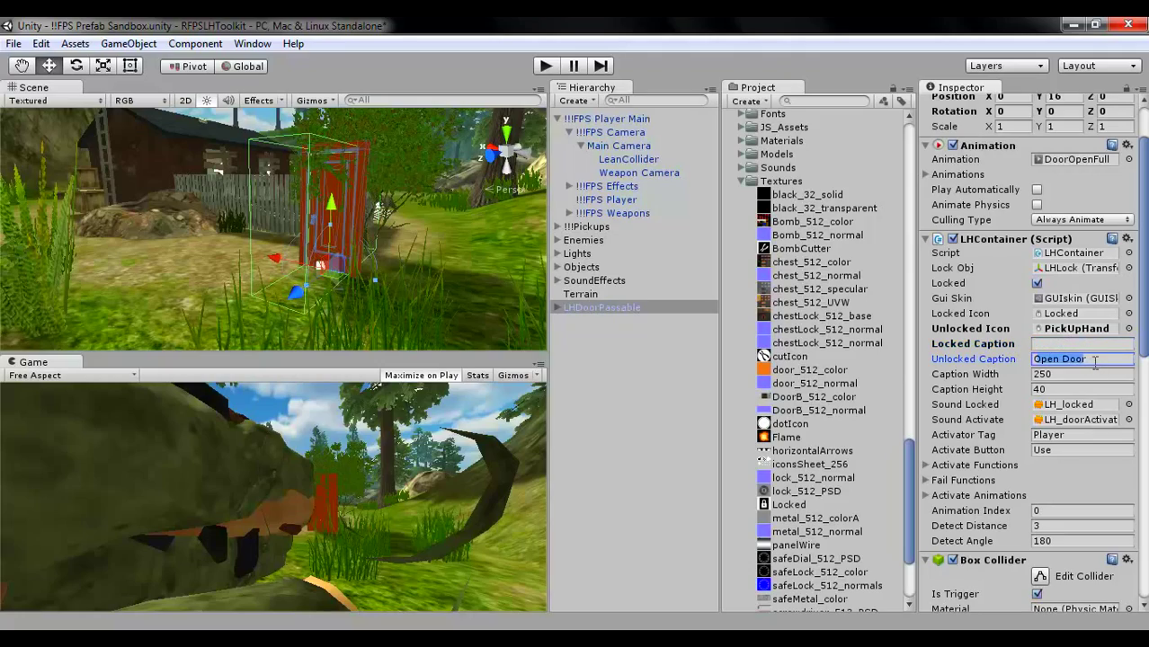